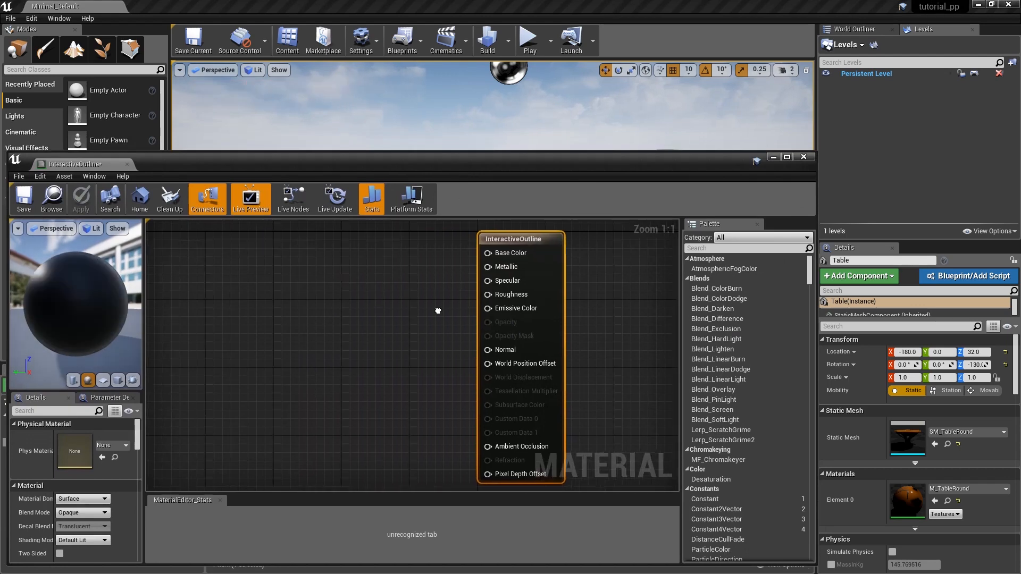
Set the InteractiveOutline material's domain to Post Process and add a SceneTexture node to its graph.
{"action": "left_click", "coordinate": [101, 500]}
{"action": "left_click", "coordinate": [92, 536]}
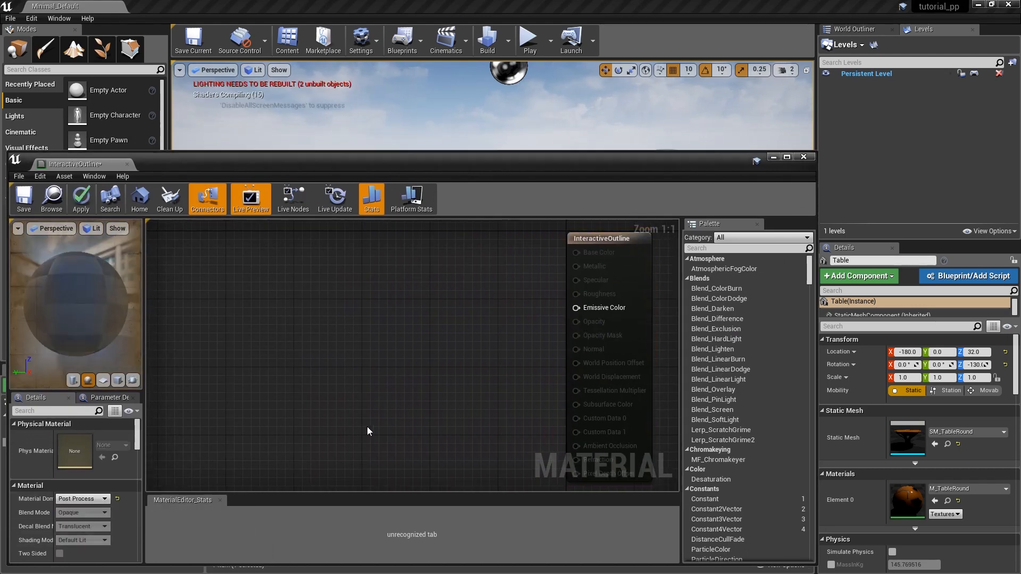
{"action": "right_click", "coordinate": [197, 419]}
{"action": "type", "text": "scenetex"}
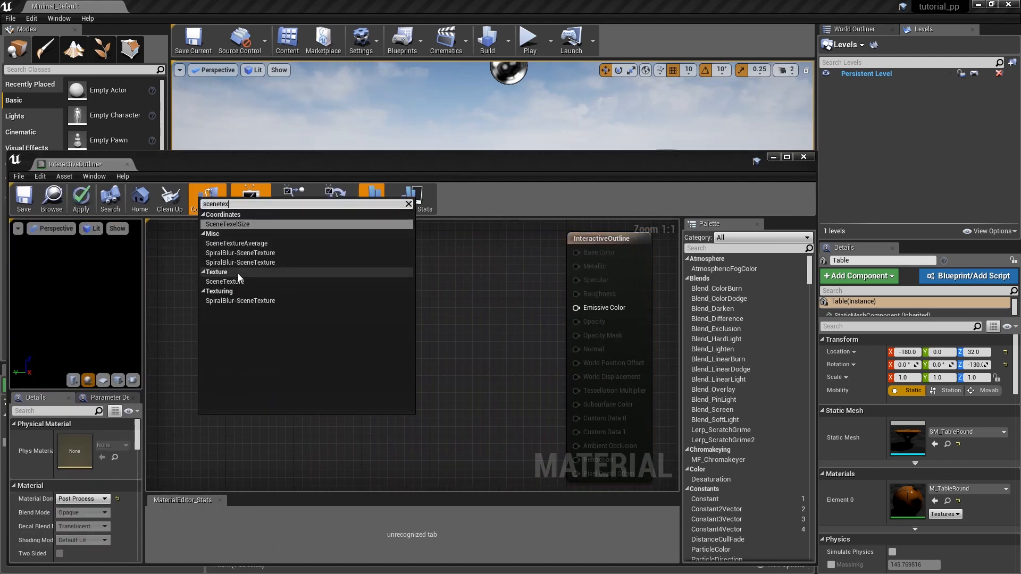
{"action": "left_click", "coordinate": [229, 282]}
Switch the SceneTexture node to PostProcessInput0, connect its Color output to Emissive Color, and save the material.
{"action": "left_click", "coordinate": [82, 437]}
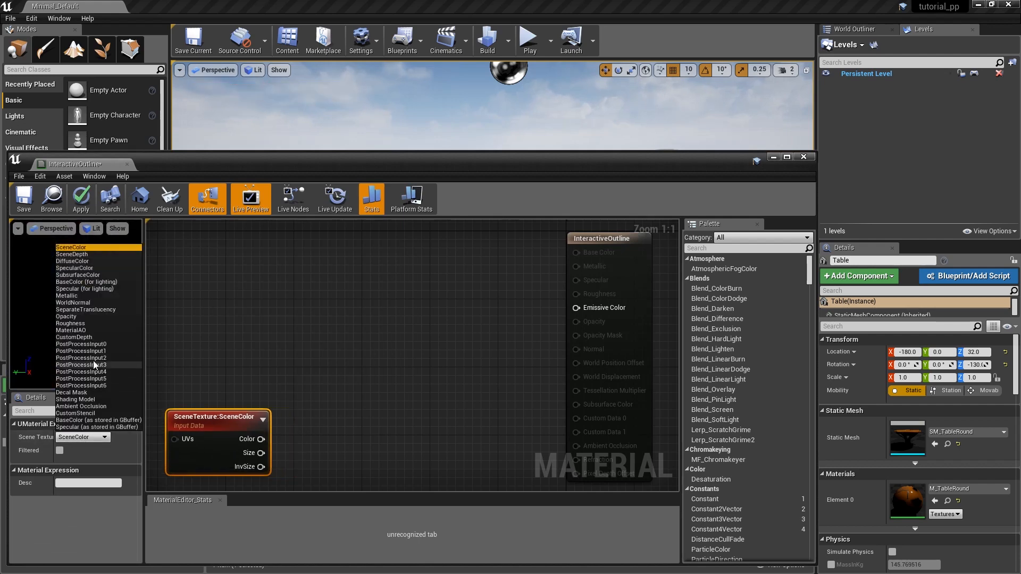
{"action": "left_click", "coordinate": [81, 344]}
{"action": "left_click_drag", "start_coordinate": [286, 439], "coordinate": [576, 308]}
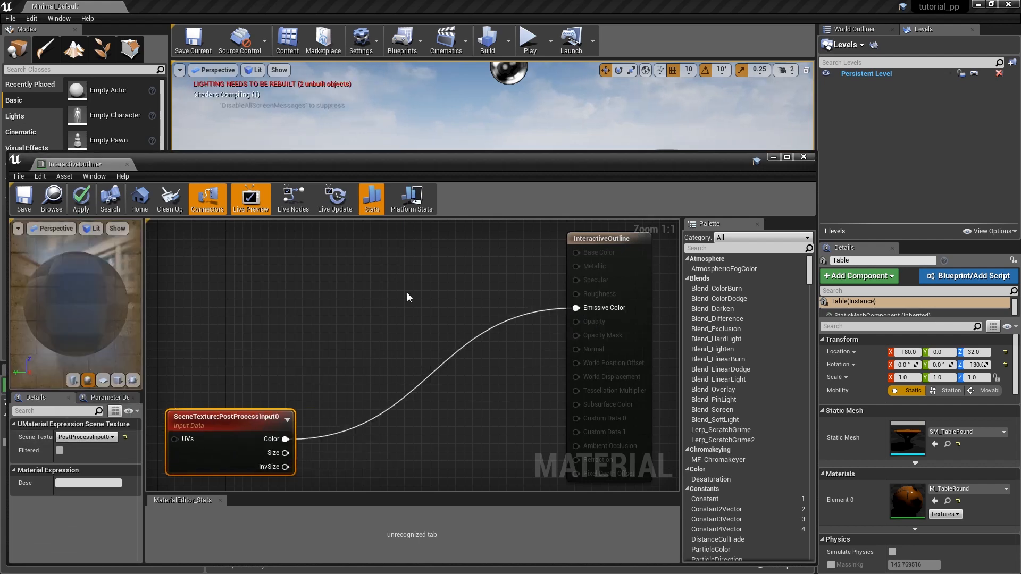
{"action": "key", "text": "ctrl+s"}
Add an element to the Post Process Materials array of GlobalPostProcessVolume and assign the InteractiveOutline material to it.
{"action": "left_click_drag", "start_coordinate": [701, 161], "coordinate": [697, 381]}
{"action": "left_click", "coordinate": [847, 29]}
{"action": "left_click", "coordinate": [878, 176]}
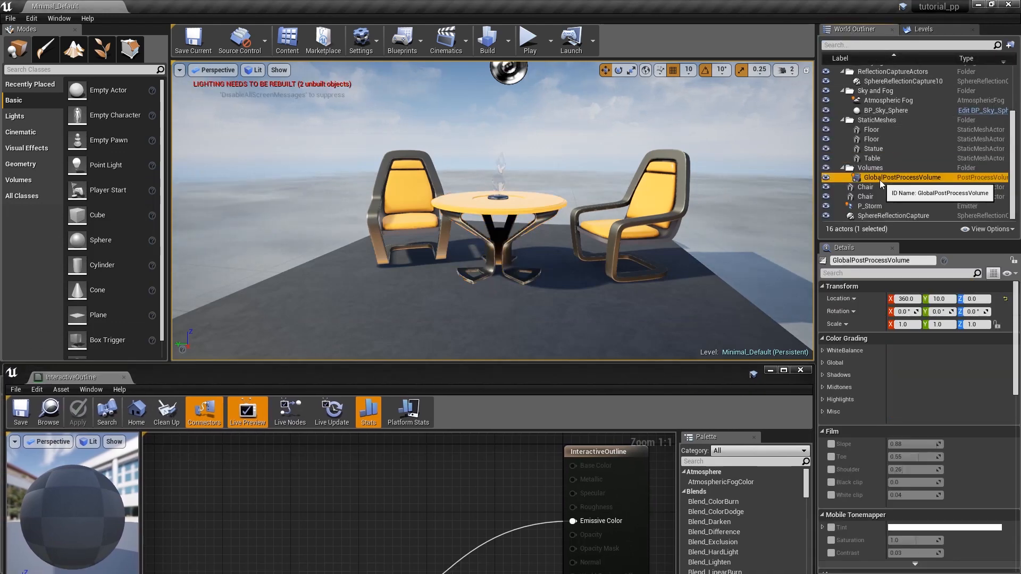
{"action": "scroll", "coordinate": [955, 420], "scroll_direction": "down", "scroll_amount": 5}
{"action": "left_click", "coordinate": [950, 390]}
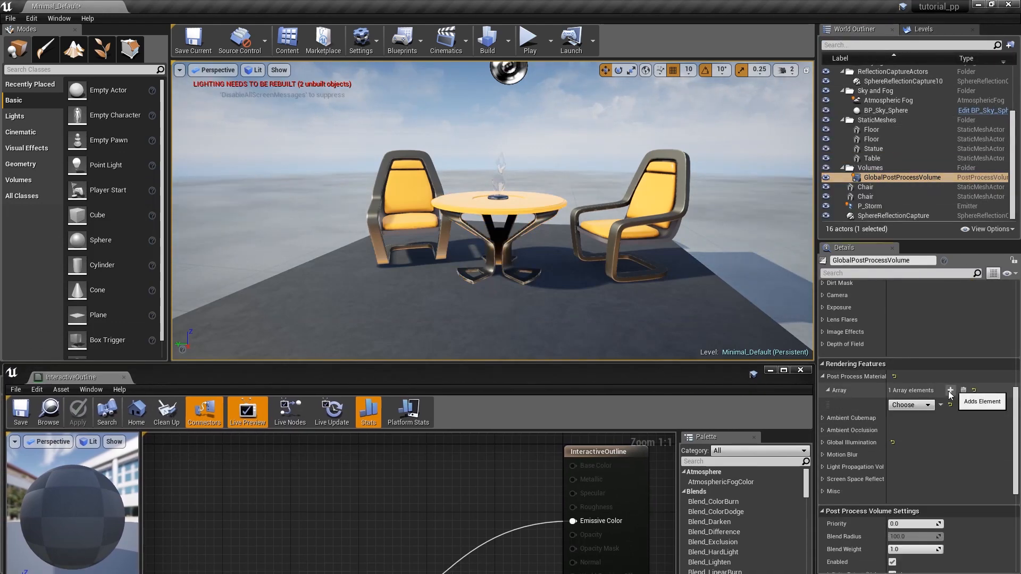
{"action": "left_click", "coordinate": [924, 405]}
{"action": "left_click", "coordinate": [918, 430]}
{"action": "mouse_move", "coordinate": [501, 379]}
{"action": "left_mouse_down"}
{"action": "mouse_move", "coordinate": [505, 487]}
{"action": "mouse_move", "coordinate": [501, 373]}
{"action": "left_mouse_up"}
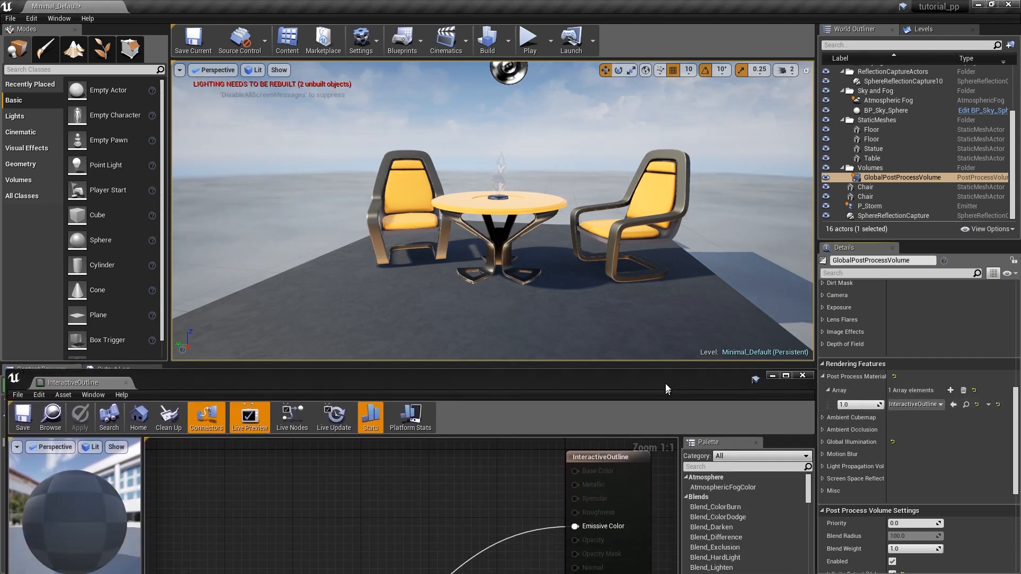
Inspect the buffer visualization overview and the Scene Depth buffer in the level viewport.
{"action": "left_click", "coordinate": [254, 70]}
{"action": "mouse_move", "coordinate": [281, 209]}
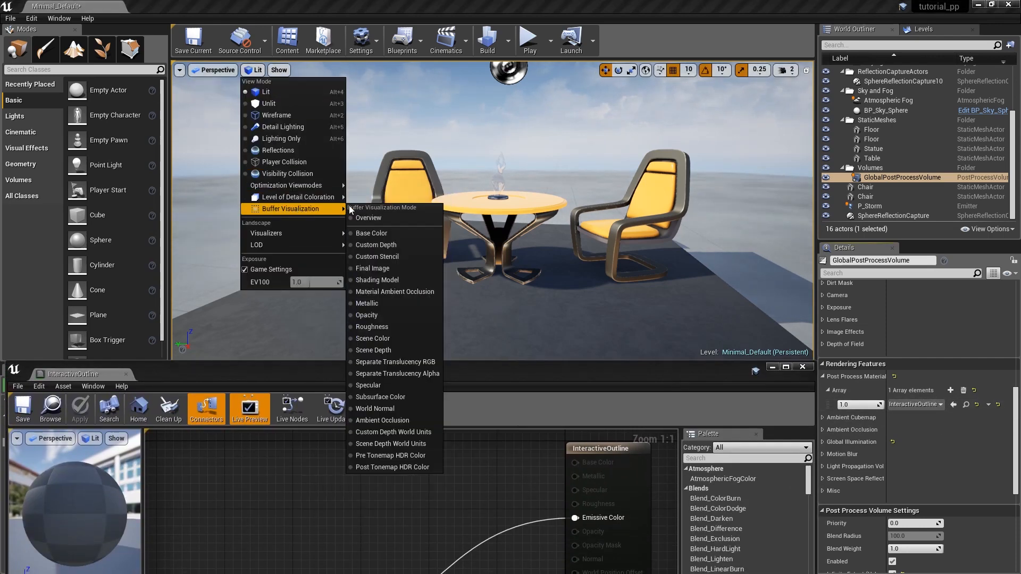
{"action": "left_click", "coordinate": [367, 207]}
{"action": "left_click", "coordinate": [271, 69]}
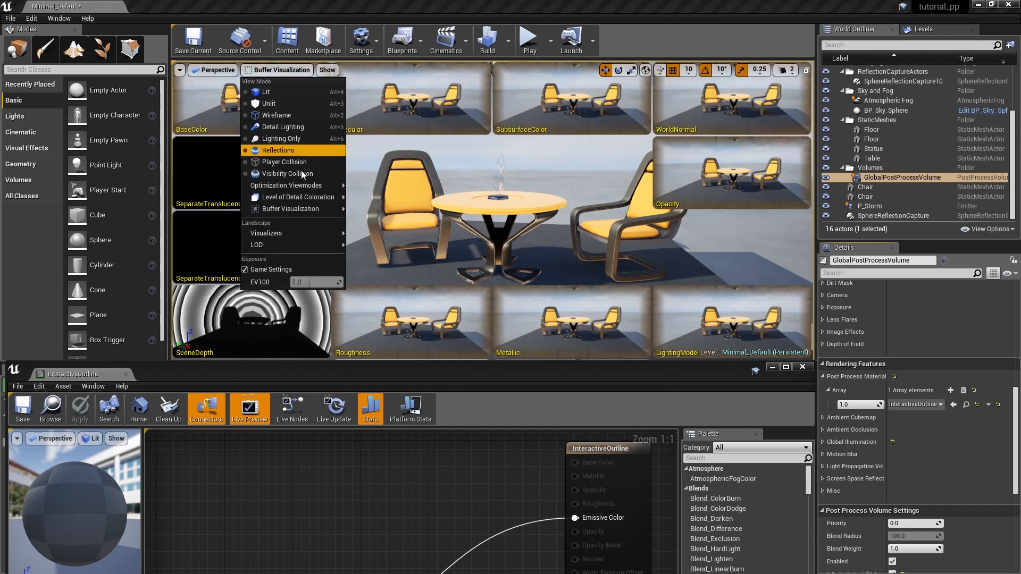
{"action": "mouse_move", "coordinate": [319, 209]}
{"action": "left_click", "coordinate": [386, 362]}
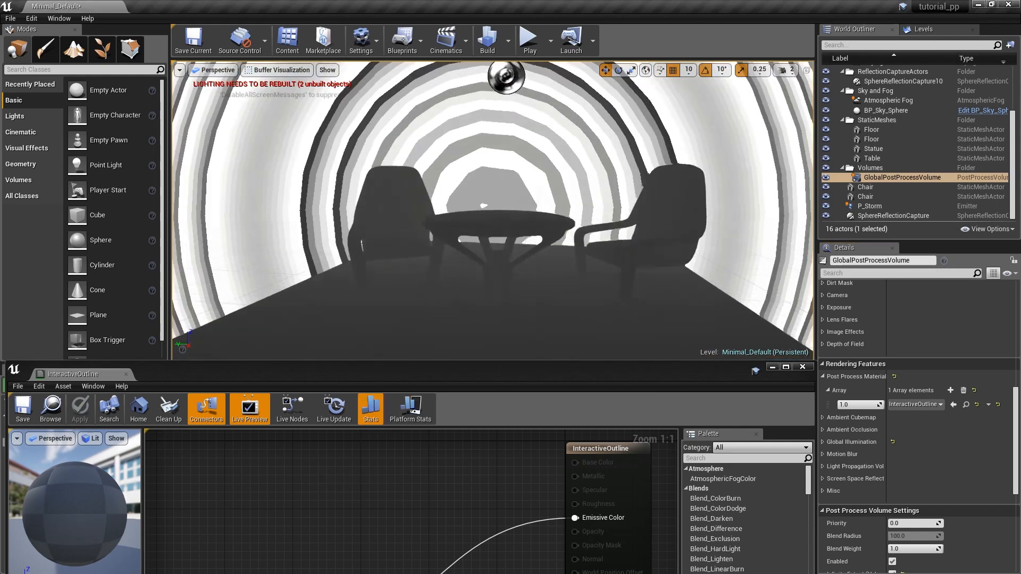
{"action": "key", "text": "s"}
{"action": "mouse_move", "coordinate": [478, 213]}
{"action": "right_mouse_down"}
{"action": "mouse_move", "coordinate": [452, 215]}
{"action": "mouse_move", "coordinate": [473, 214]}
{"action": "right_mouse_up"}
Display the Custom Depth buffer in the viewport and enable Render CustomDepth Pass on the table.
{"action": "left_click", "coordinate": [276, 71]}
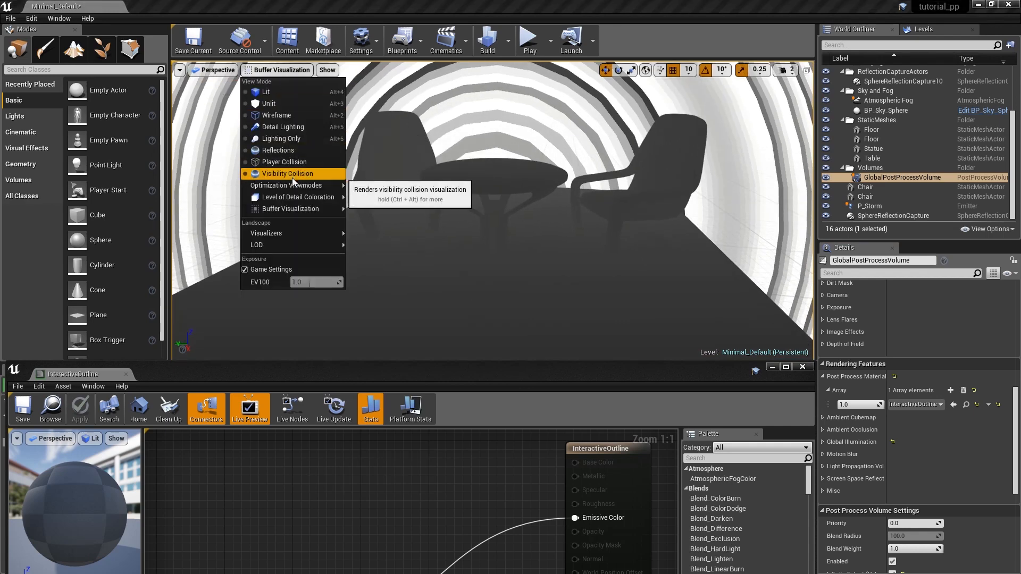
{"action": "mouse_move", "coordinate": [319, 209]}
{"action": "left_click", "coordinate": [393, 233]}
{"action": "left_click", "coordinate": [478, 183]}
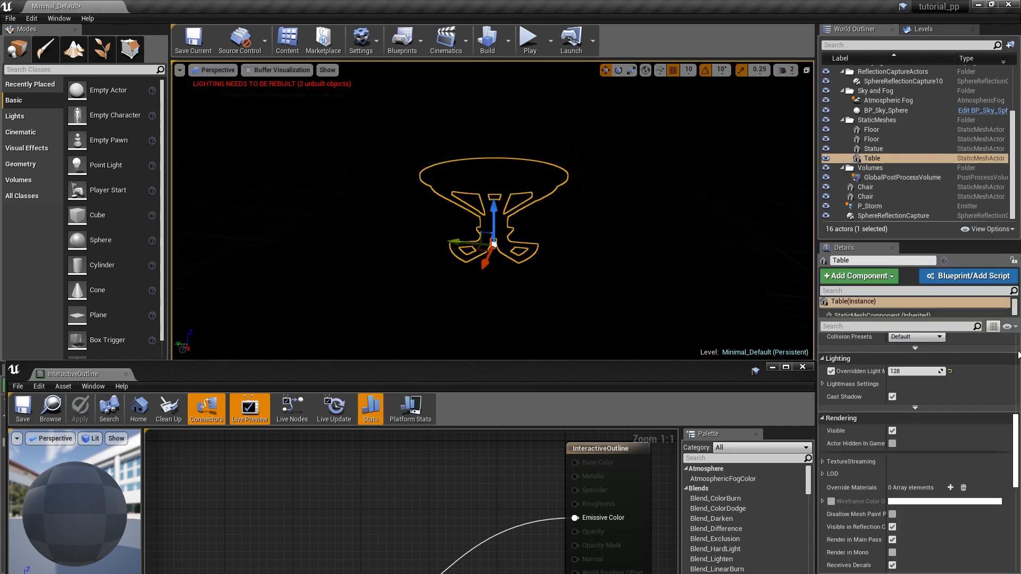
{"action": "scroll", "coordinate": [954, 429], "scroll_direction": "down", "scroll_amount": 8}
{"action": "left_click", "coordinate": [893, 436]}
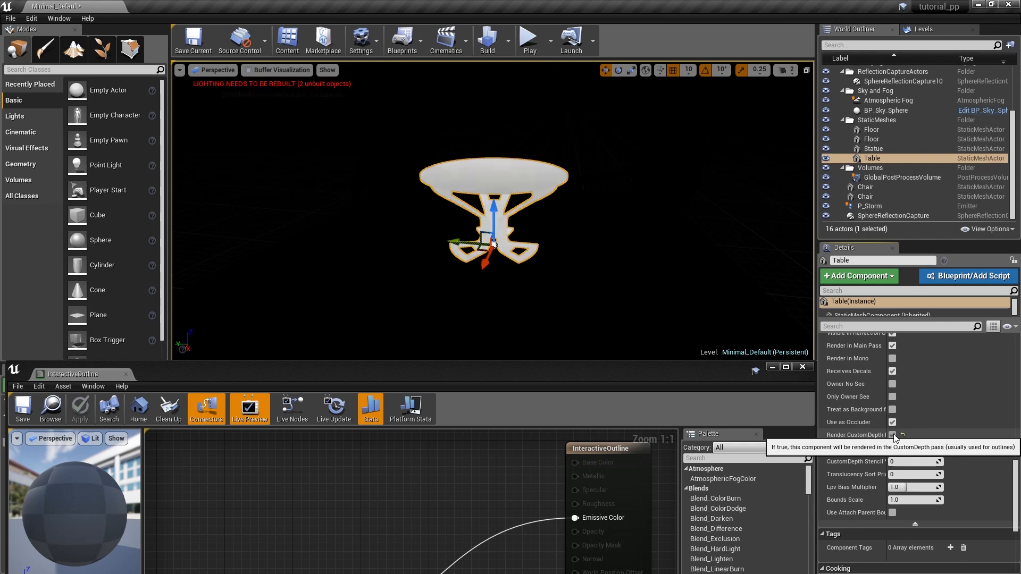
Display the Custom Stencil buffer in the level viewport.
{"action": "left_click", "coordinate": [282, 74]}
{"action": "mouse_move", "coordinate": [288, 209]}
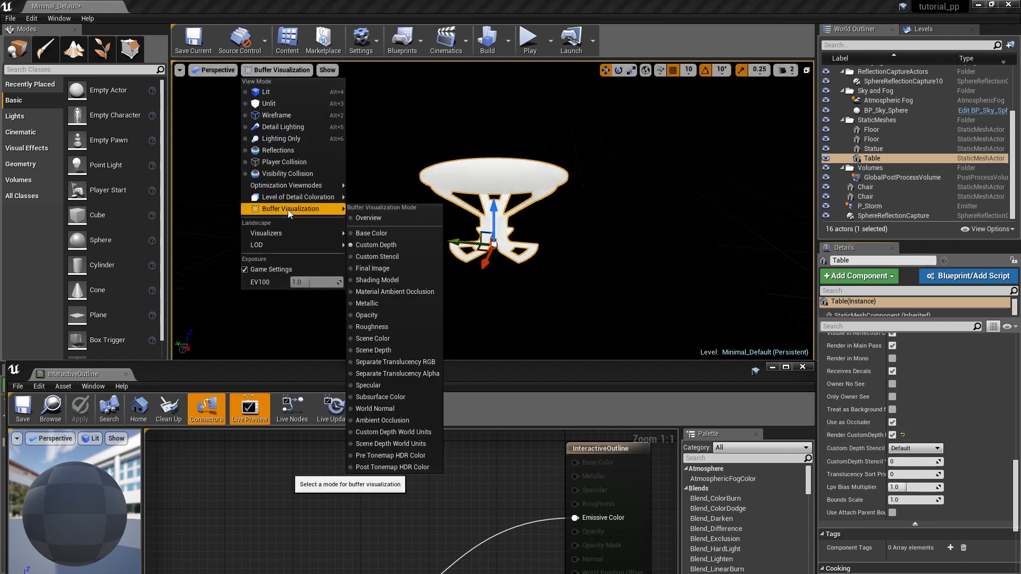
{"action": "left_click", "coordinate": [379, 256]}
Set Custom Depth-Stencil Pass to Enabled with Stencil in the project's rendering settings.
{"action": "left_click", "coordinate": [29, 20]}
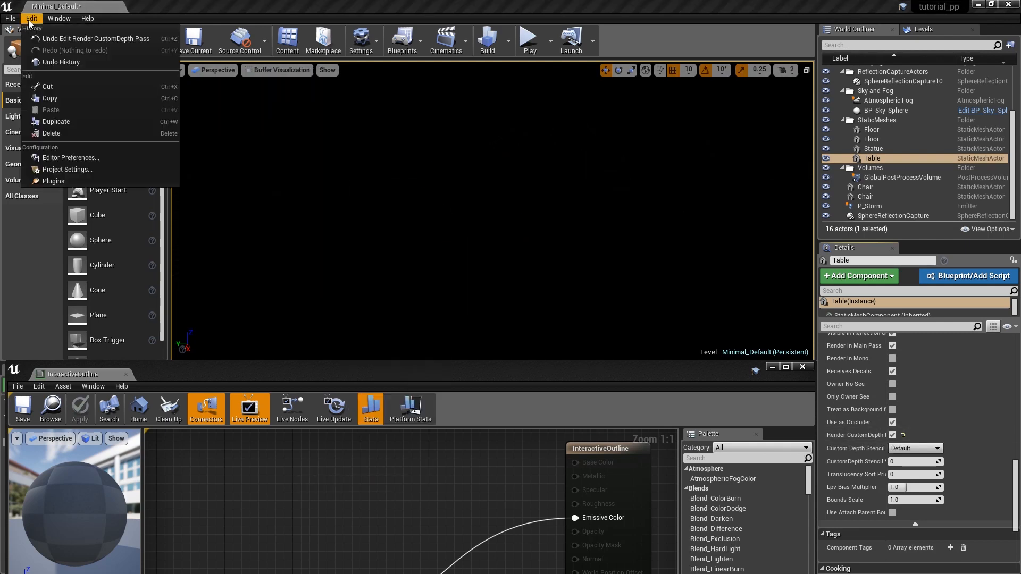
{"action": "left_click", "coordinate": [63, 171]}
{"action": "left_click_drag", "start_coordinate": [296, 238], "coordinate": [300, 314]}
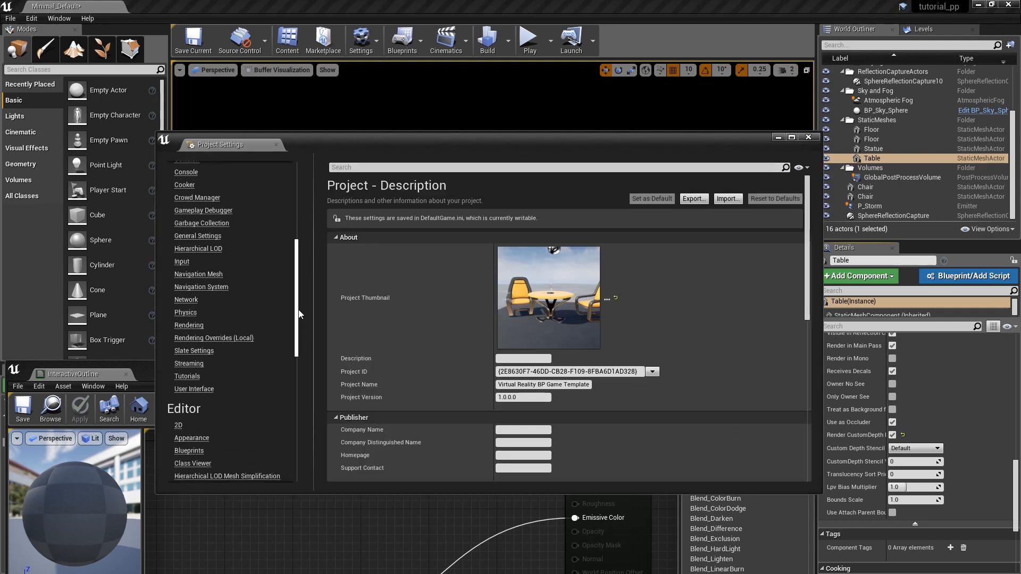
{"action": "left_click", "coordinate": [199, 326]}
{"action": "left_click_drag", "start_coordinate": [807, 220], "coordinate": [807, 331]}
{"action": "left_click", "coordinate": [547, 250]}
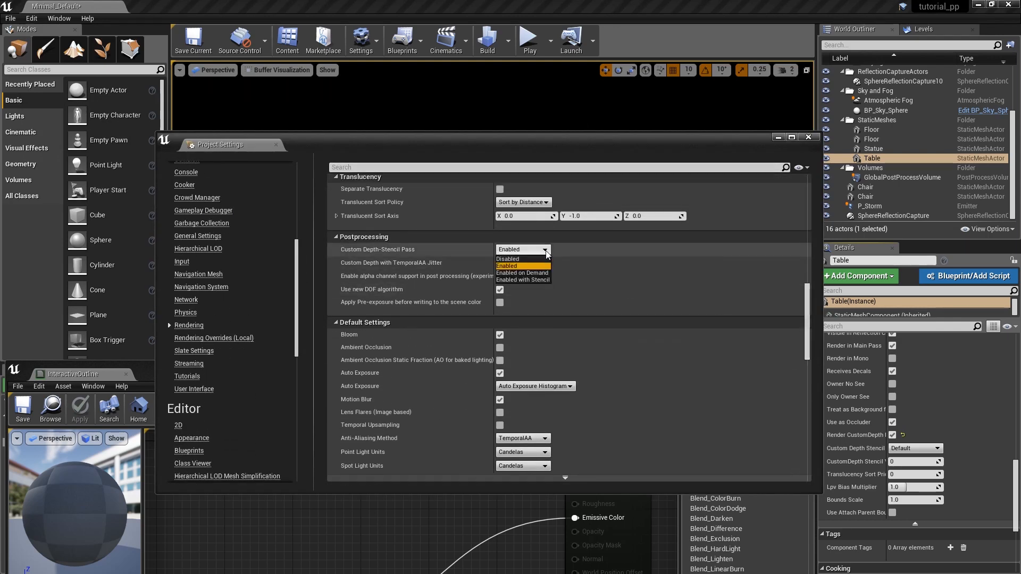
{"action": "left_click", "coordinate": [536, 281]}
{"action": "left_click", "coordinate": [808, 137]}
Set the table's CustomDepth Stencil Value to 2 and return the viewport to Lit mode.
{"action": "type", "text": "1"}
{"action": "key", "text": "Return"}
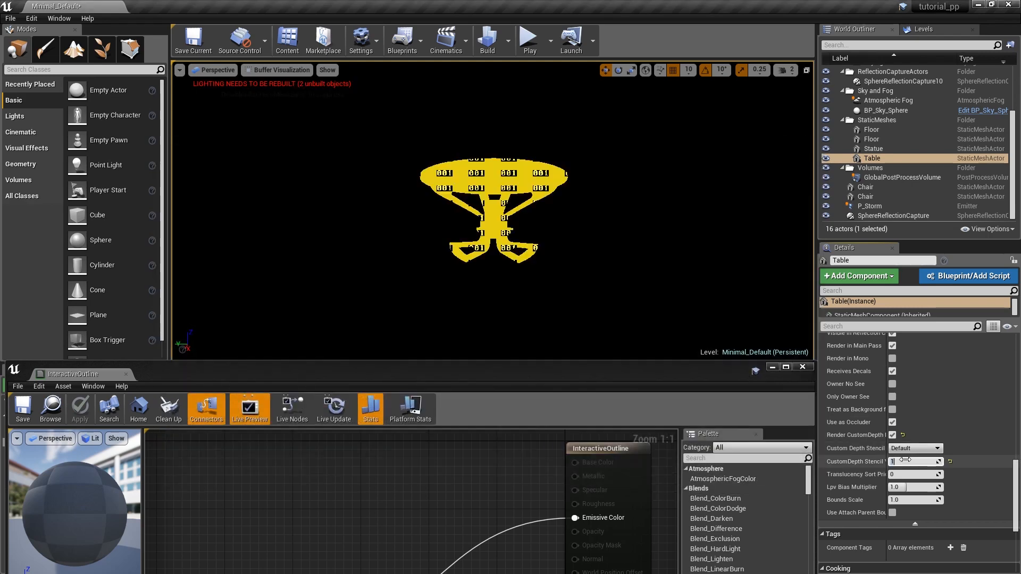
{"action": "type", "text": "2"}
{"action": "key", "text": "Return"}
{"action": "left_click", "coordinate": [285, 69]}
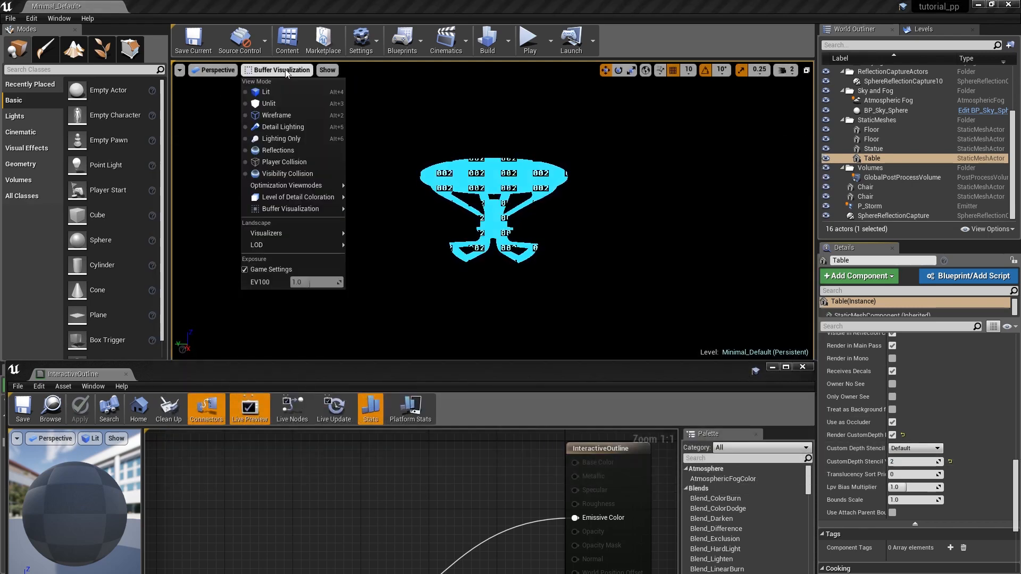
{"action": "left_click", "coordinate": [266, 92]}
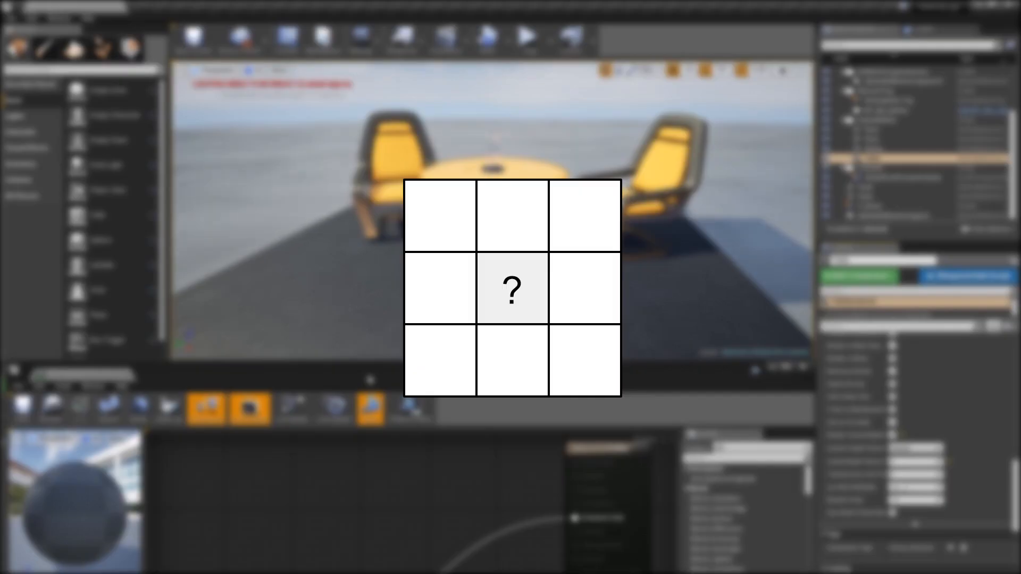
Create two SceneTexture nodes set to CustomStencil from copies of the existing SceneTexture node in the material graph.
{"action": "right_click_drag", "start_coordinate": [372, 314], "coordinate": [369, 343]}
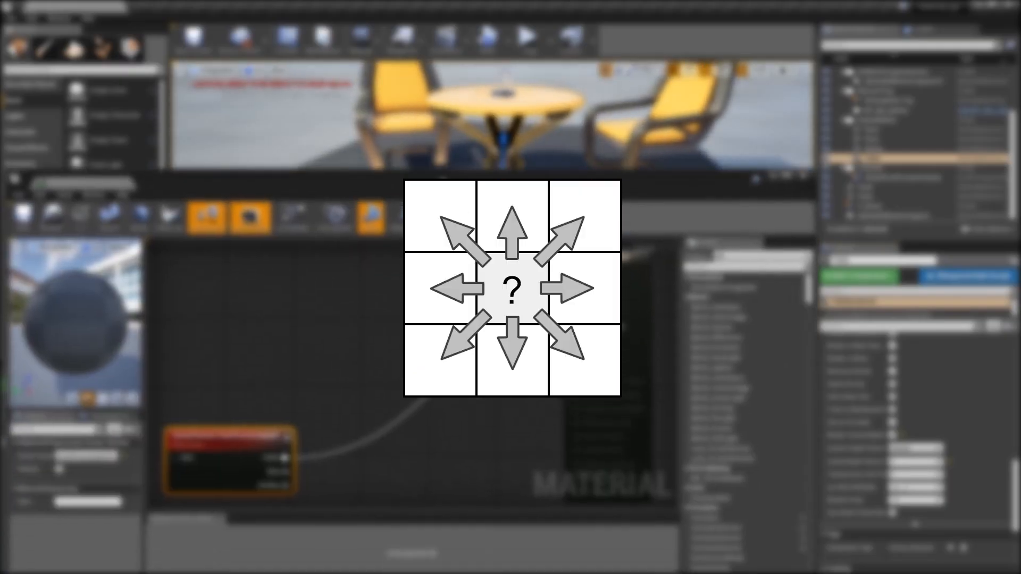
{"action": "right_click_drag", "start_coordinate": [343, 343], "coordinate": [412, 338]}
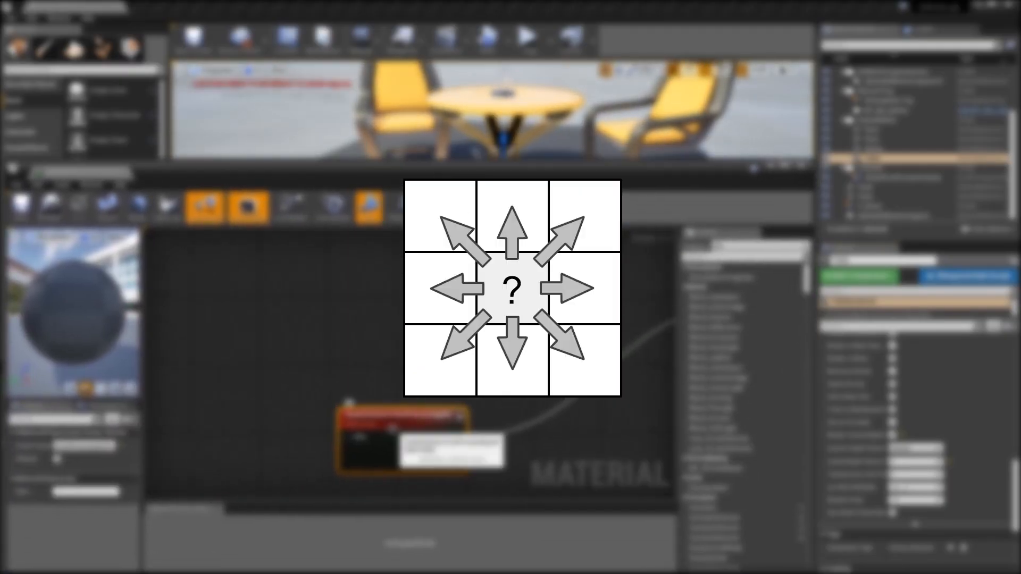
{"action": "key", "text": "ctrl+v"}
{"action": "left_click", "coordinate": [112, 449]}
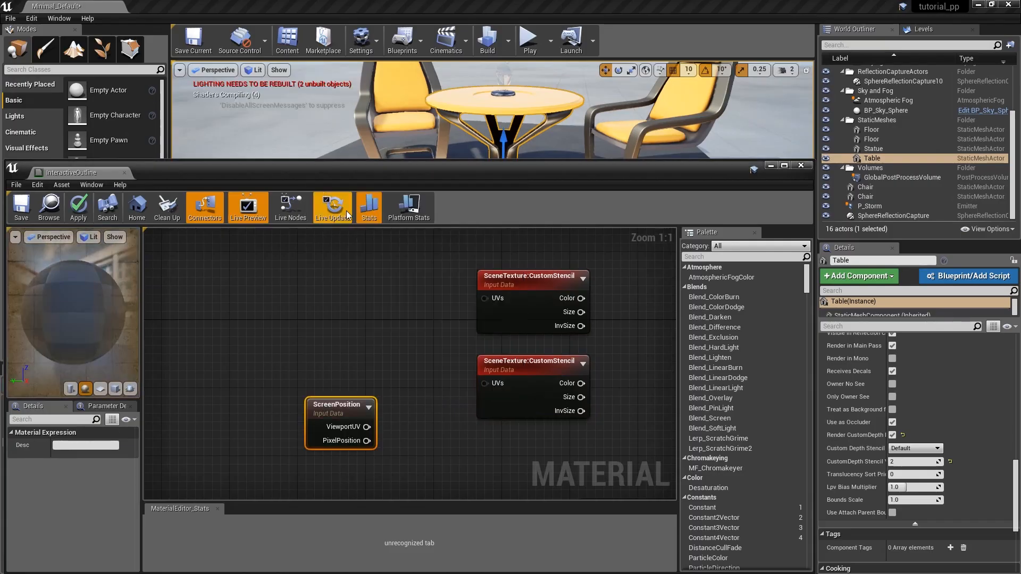
Add a ScreenPosition node and a SceneTexelSize node to the material graph.
{"action": "left_click", "coordinate": [347, 210]}
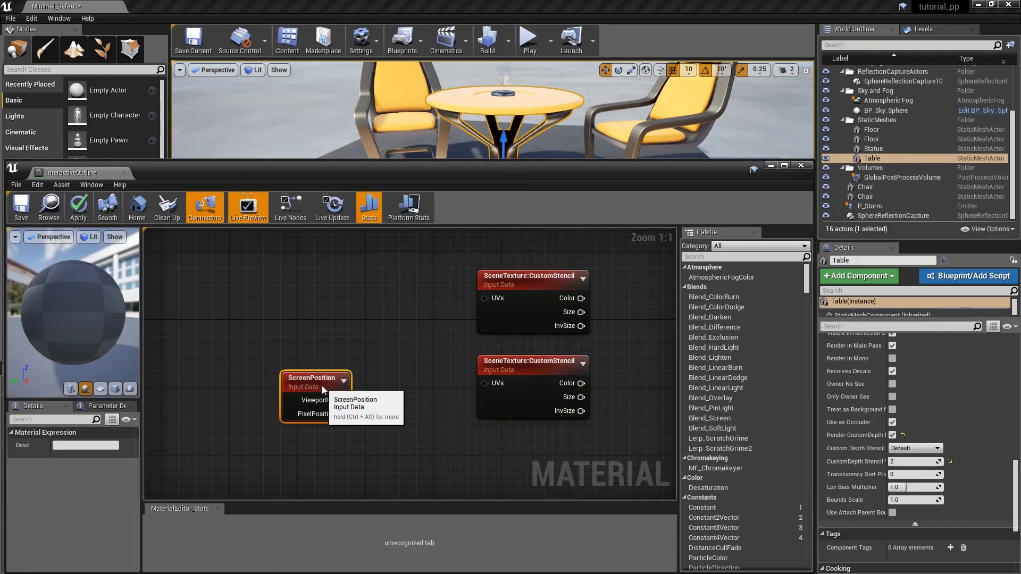
{"action": "right_click", "coordinate": [248, 286]}
{"action": "type", "text": "scenetex"}
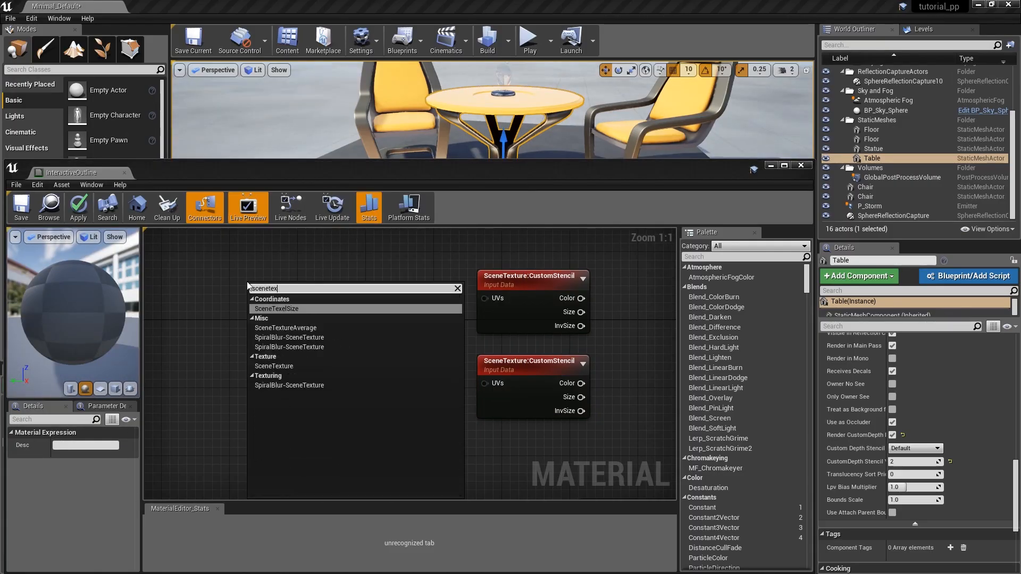
{"action": "left_click", "coordinate": [276, 309]}
Sum SceneTexelSize and ScreenPosition's ViewportUV with an Add node and connect the result to the upper CustomStencil node's UVs.
{"action": "left_click_drag", "start_coordinate": [287, 291], "coordinate": [419, 313]}
{"action": "key", "text": "a"}
{"action": "left_click", "coordinate": [409, 292]}
{"action": "left_click_drag", "start_coordinate": [342, 400], "coordinate": [416, 322]}
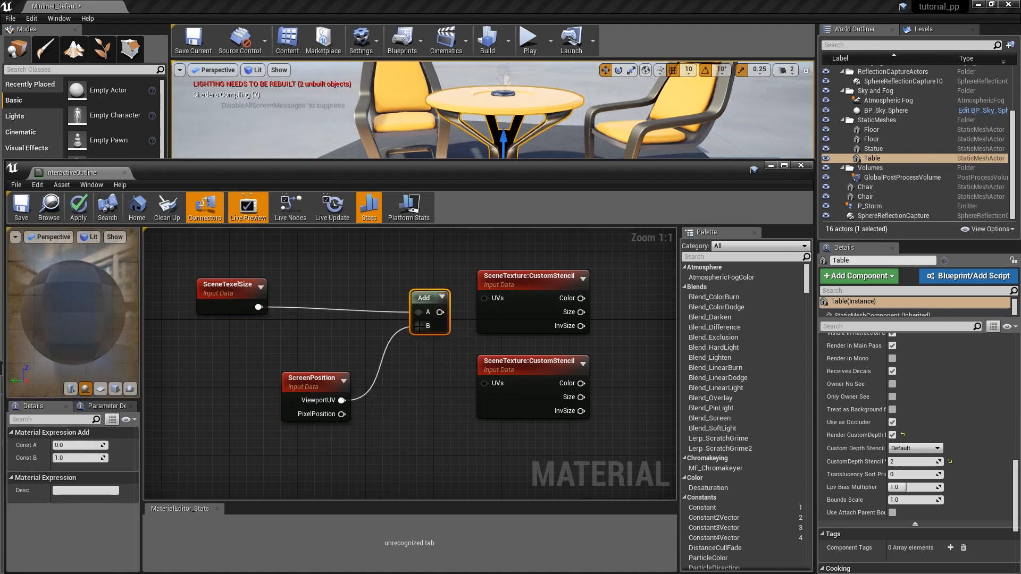
{"action": "left_click_drag", "start_coordinate": [484, 298], "coordinate": [484, 299]}
{"action": "left_click_drag", "start_coordinate": [423, 295], "coordinate": [432, 287]}
{"action": "left_click_drag", "start_coordinate": [226, 294], "coordinate": [218, 286]}
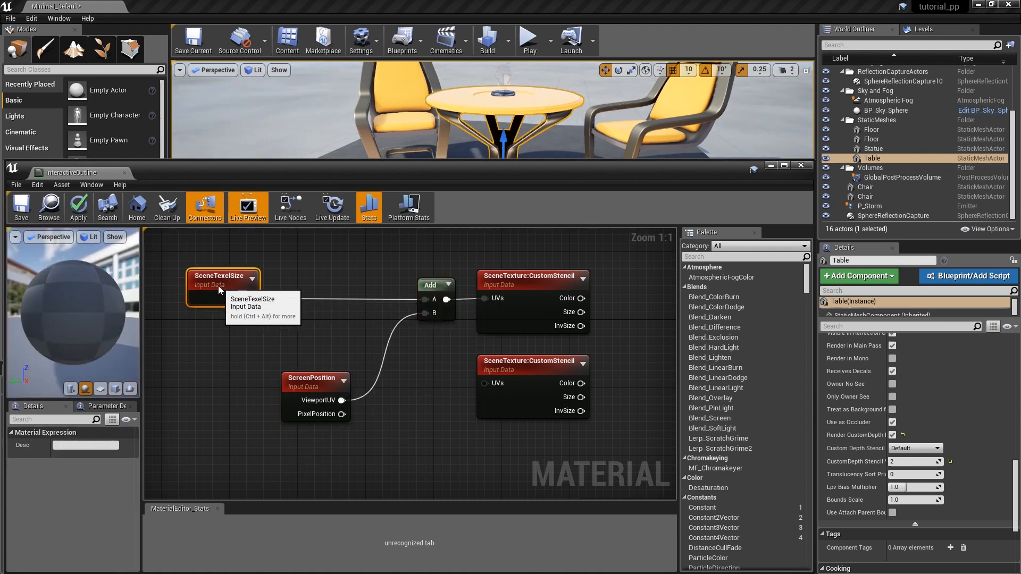
Insert a Multiply node after SceneTexelSize and feed its B input from a scalar parameter named width with default value 1.
{"action": "left_click", "coordinate": [266, 301]}
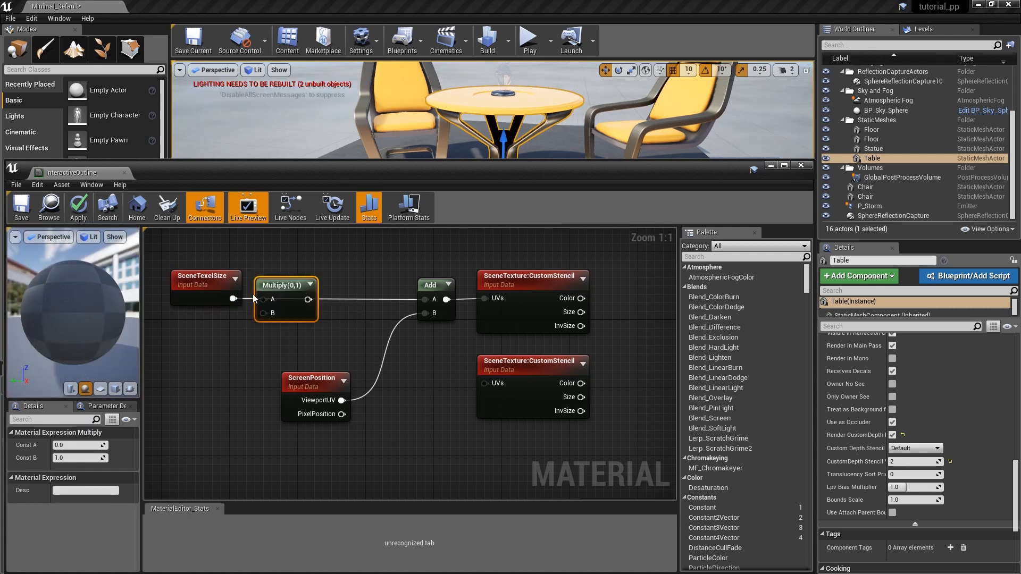
{"action": "left_click", "coordinate": [191, 333]}
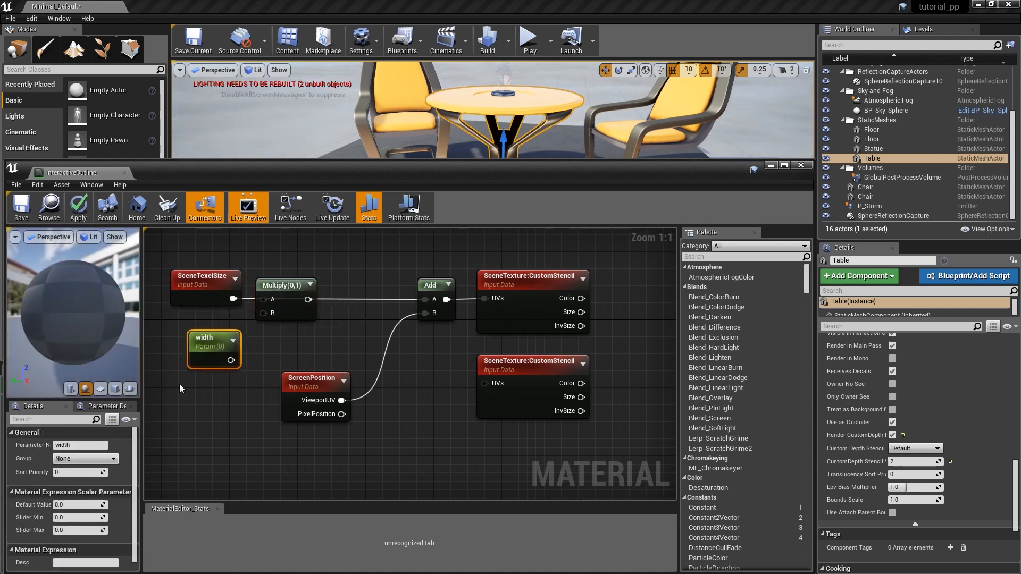
{"action": "type", "text": "1"}
{"action": "key", "text": "Return"}
{"action": "left_click_drag", "start_coordinate": [231, 360], "coordinate": [264, 313]}
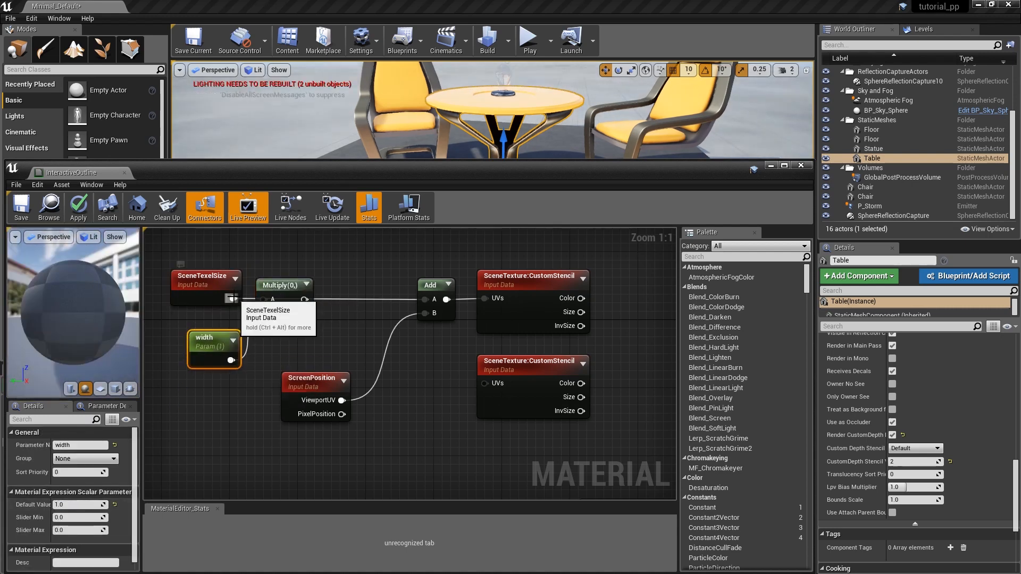
{"action": "left_click_drag", "start_coordinate": [221, 342], "coordinate": [220, 331]}
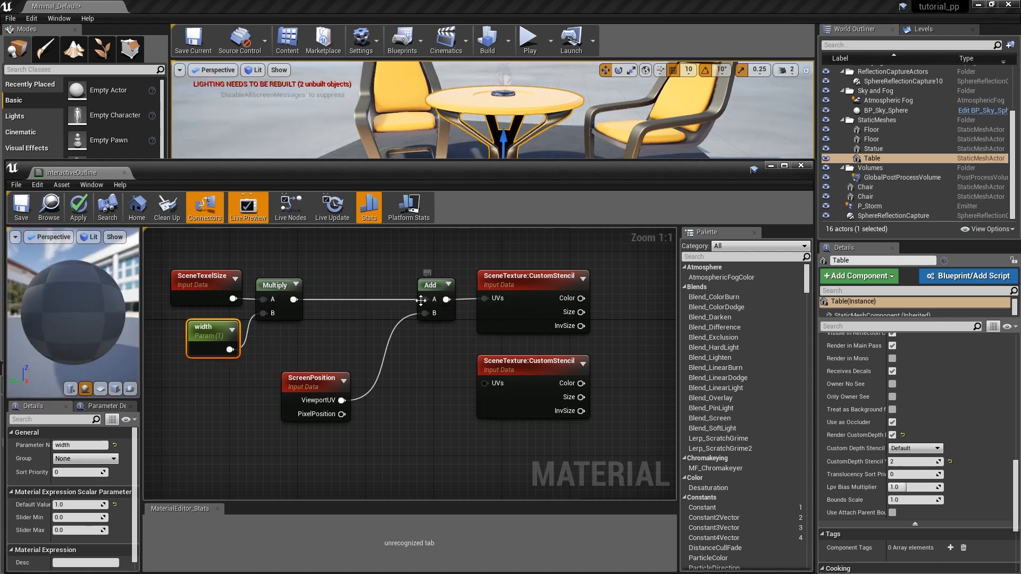
Negate the multiplied texel size with a Multiply by -1 and sum it with ViewportUV in a second Add node for the lower CustomStencil.
{"action": "left_click", "coordinate": [406, 371]}
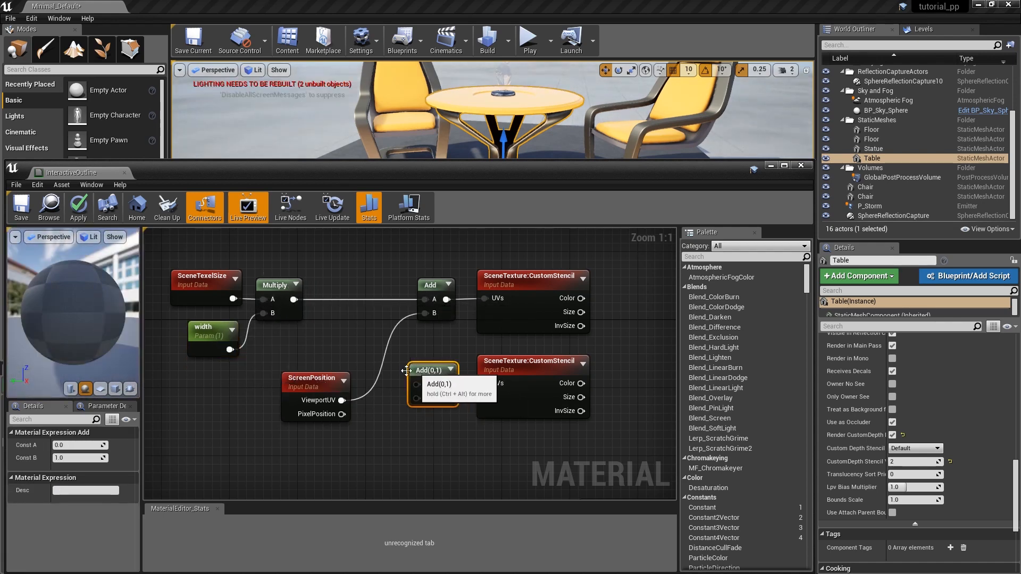
{"action": "left_click_drag", "start_coordinate": [301, 304], "coordinate": [416, 384]}
{"action": "type", "text": "mul"}
{"action": "left_click", "coordinate": [368, 400]}
{"action": "left_click", "coordinate": [68, 458]}
{"action": "type", "text": "-1"}
{"action": "key", "text": "Return"}
{"action": "left_click_drag", "start_coordinate": [341, 401], "coordinate": [399, 399]}
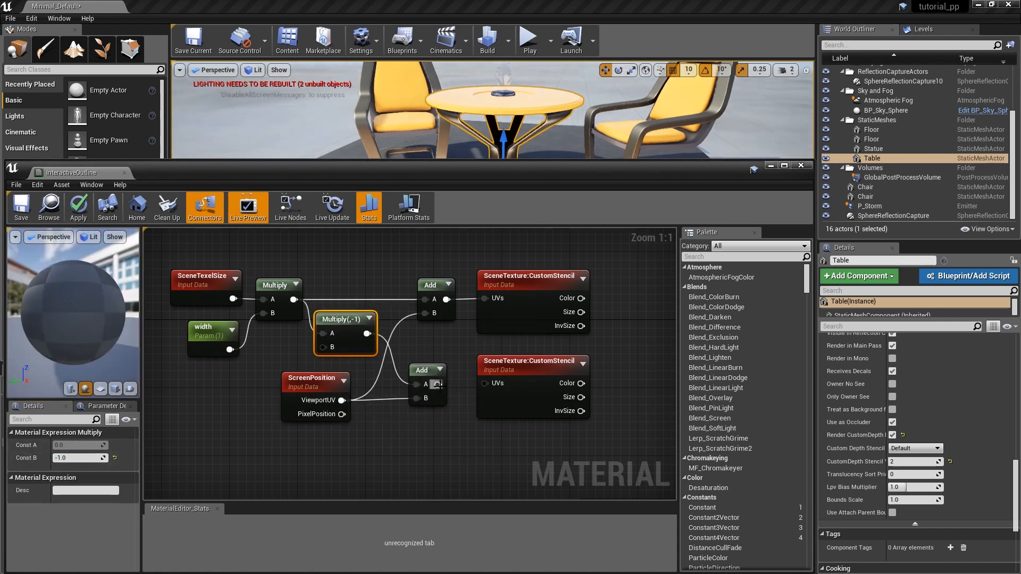
Add a Distance node to the graph beside the two CustomStencil nodes.
{"action": "right_click_drag", "start_coordinate": [617, 335], "coordinate": [328, 332]}
{"action": "right_click", "coordinate": [413, 322]}
{"action": "type", "text": "distance"}
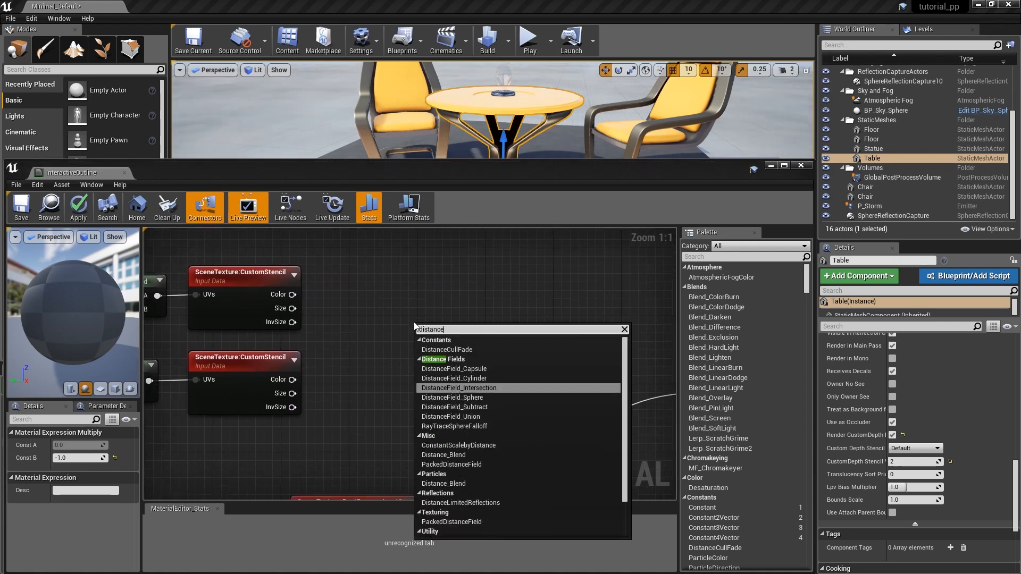
{"action": "scroll", "coordinate": [441, 498], "scroll_direction": "down", "scroll_amount": 1}
{"action": "left_click", "coordinate": [442, 524]}
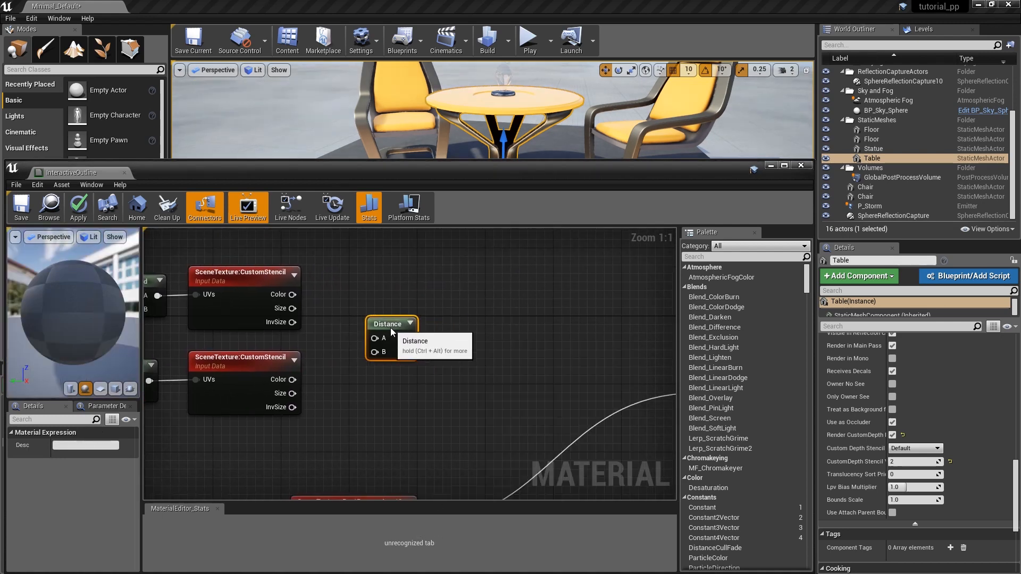
Add a ComponentMask limited to the R channel to the upper CustomStencil node's Color output.
{"action": "left_click_drag", "start_coordinate": [292, 294], "coordinate": [327, 301]}
{"action": "type", "text": "mask"}
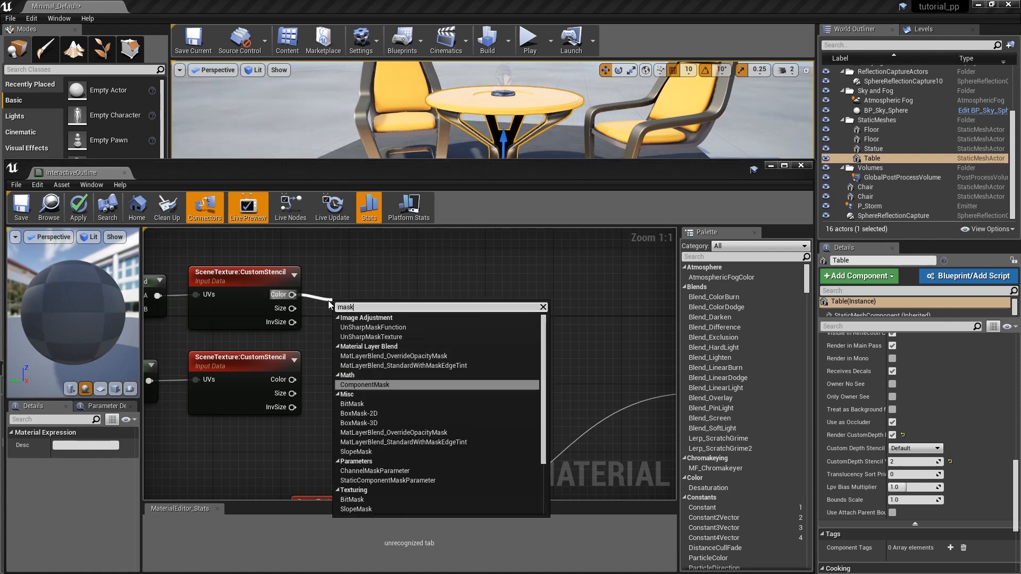
{"action": "left_click", "coordinate": [366, 385]}
{"action": "left_click", "coordinate": [57, 457]}
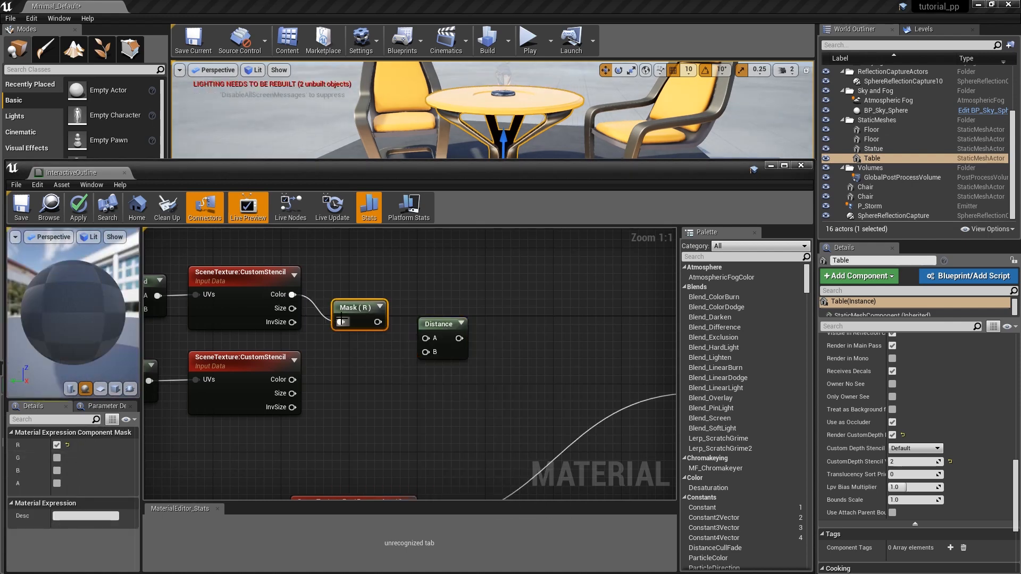
{"action": "left_click_drag", "start_coordinate": [344, 303], "coordinate": [325, 277]}
Mask the lower CustomStencil's Color to the R channel only and feed the two masks into the Distance node's A and B inputs.
{"action": "left_click_drag", "start_coordinate": [293, 380], "coordinate": [425, 352]}
{"action": "type", "text": "mask"}
{"action": "left_click", "coordinate": [346, 253]}
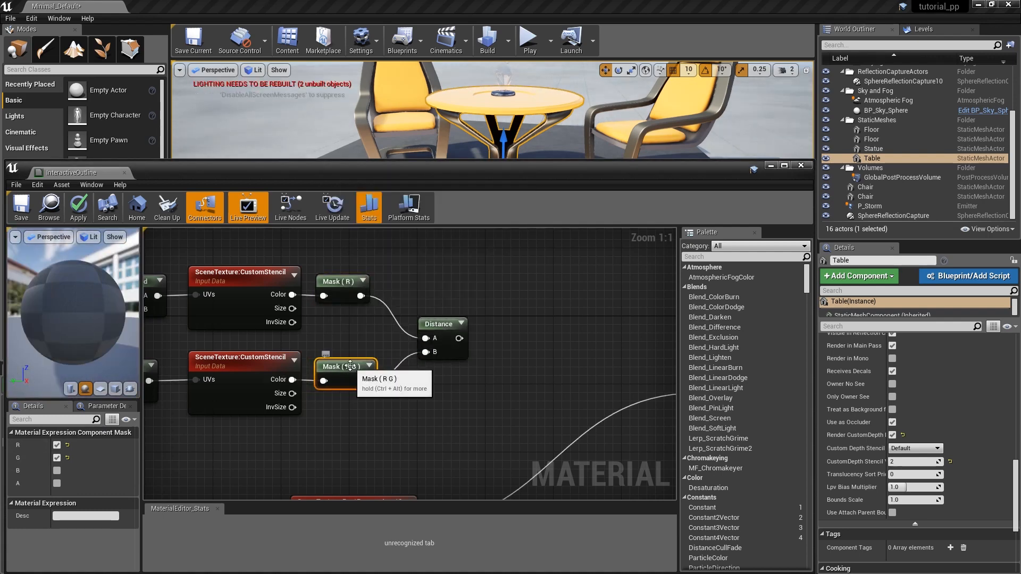
{"action": "left_click", "coordinate": [57, 459]}
{"action": "right_click_drag", "start_coordinate": [436, 379], "coordinate": [386, 371]}
{"action": "left_click_drag", "start_coordinate": [390, 321], "coordinate": [361, 311]}
{"action": "right_click_drag", "start_coordinate": [455, 368], "coordinate": [389, 351]}
Add an If node beside the Distance node and connect the Distance output to its A input.
{"action": "right_click", "coordinate": [408, 337]}
{"action": "type", "text": "if"}
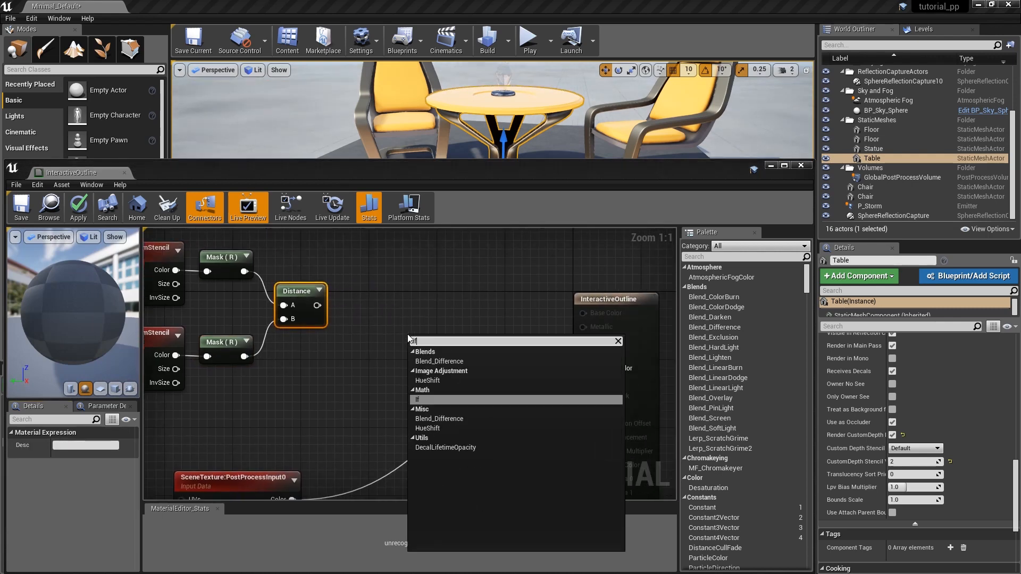
{"action": "left_click", "coordinate": [423, 400]}
{"action": "left_click_drag", "start_coordinate": [433, 340], "coordinate": [386, 314]}
Create a scalar parameter named custom_stencil_value and connect it to the If node's B and A == B inputs.
{"action": "left_click", "coordinate": [292, 357]}
{"action": "type", "text": "custom_stencil_value"}
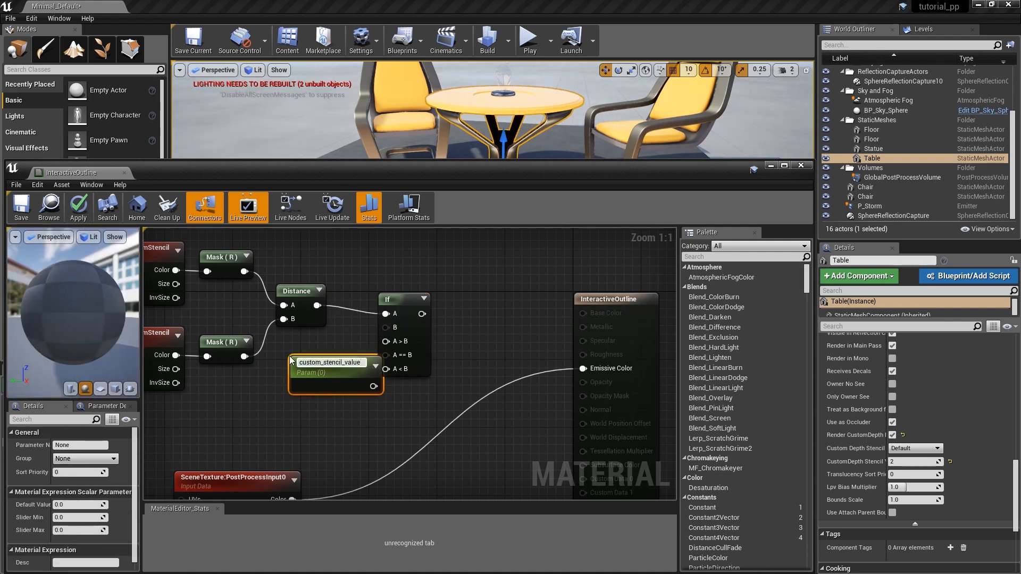
{"action": "left_click_drag", "start_coordinate": [301, 362], "coordinate": [287, 350]}
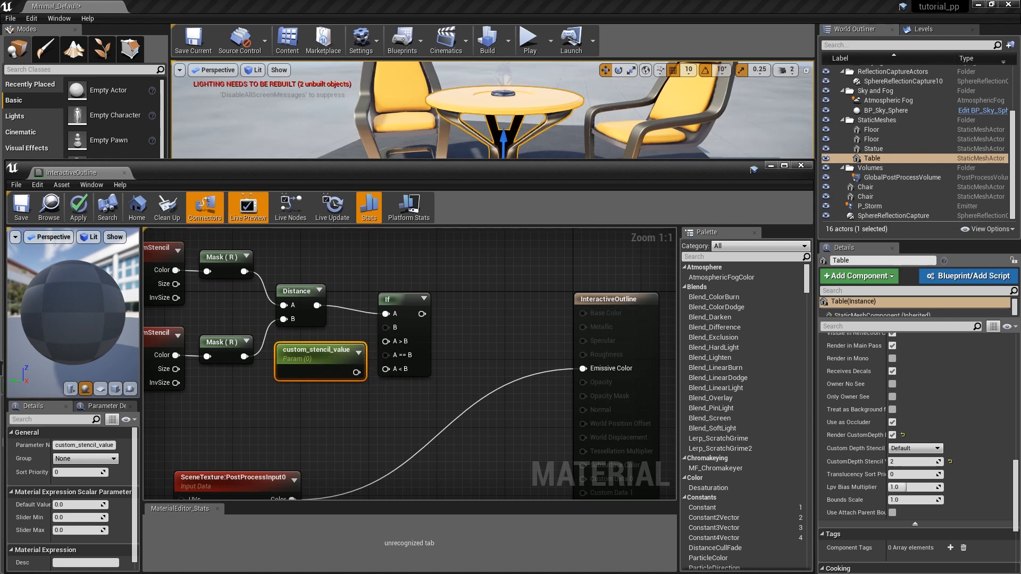
{"action": "left_click_drag", "start_coordinate": [356, 372], "coordinate": [386, 327]}
{"action": "left_click", "coordinate": [399, 299]}
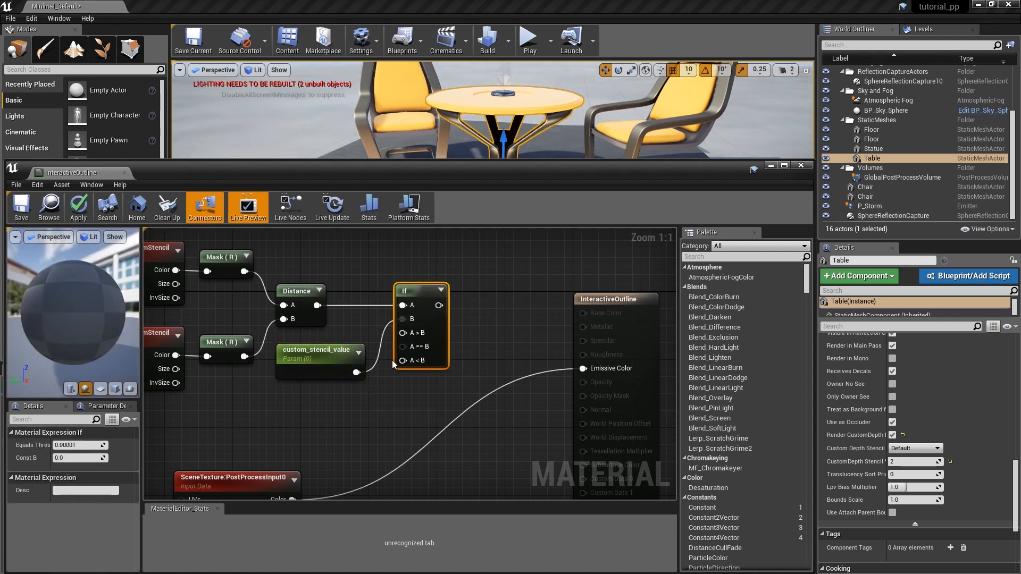
{"action": "left_click_drag", "start_coordinate": [356, 372], "coordinate": [398, 359]}
{"action": "left_click_drag", "start_coordinate": [330, 362], "coordinate": [330, 354]}
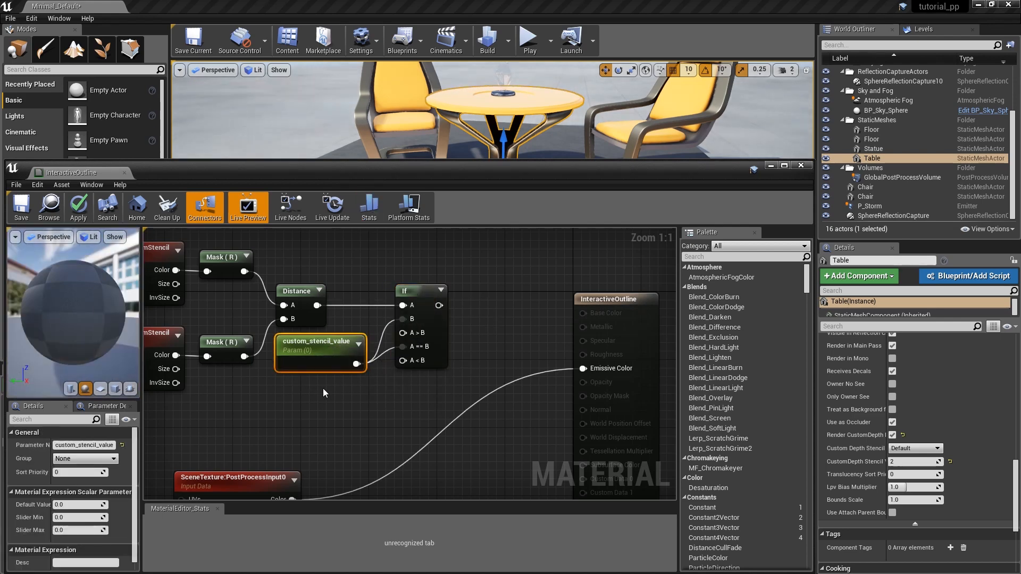
Add a constant of 0 and connect it to the If node's A > B and A < B inputs.
{"action": "left_click", "coordinate": [361, 399]}
{"action": "left_click_drag", "start_coordinate": [405, 333], "coordinate": [404, 333]}
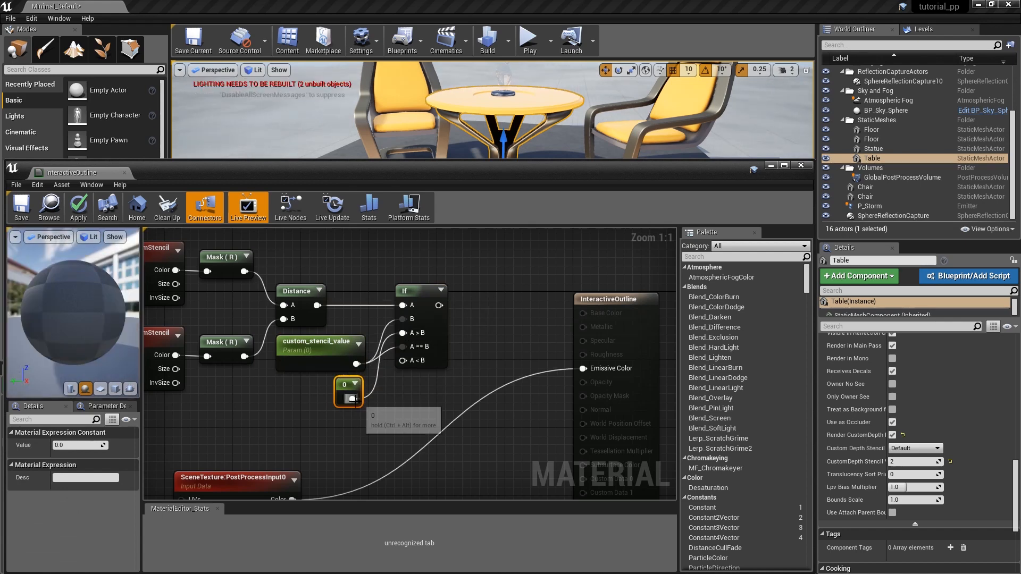
{"action": "left_click_drag", "start_coordinate": [353, 399], "coordinate": [404, 360]}
{"action": "right_click_drag", "start_coordinate": [460, 344], "coordinate": [460, 305]}
{"action": "scroll", "coordinate": [428, 274], "scroll_direction": "down", "scroll_amount": 2}
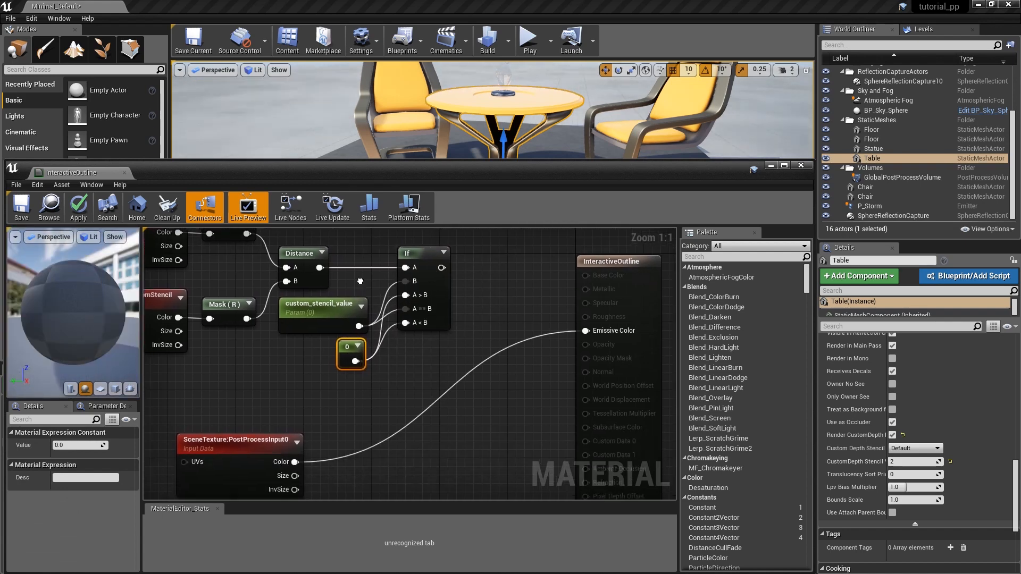
Set the default value of the custom_stencil_value parameter to 2.
{"action": "left_click", "coordinate": [434, 355]}
{"action": "scroll", "coordinate": [434, 355], "scroll_direction": "up", "scroll_amount": 2}
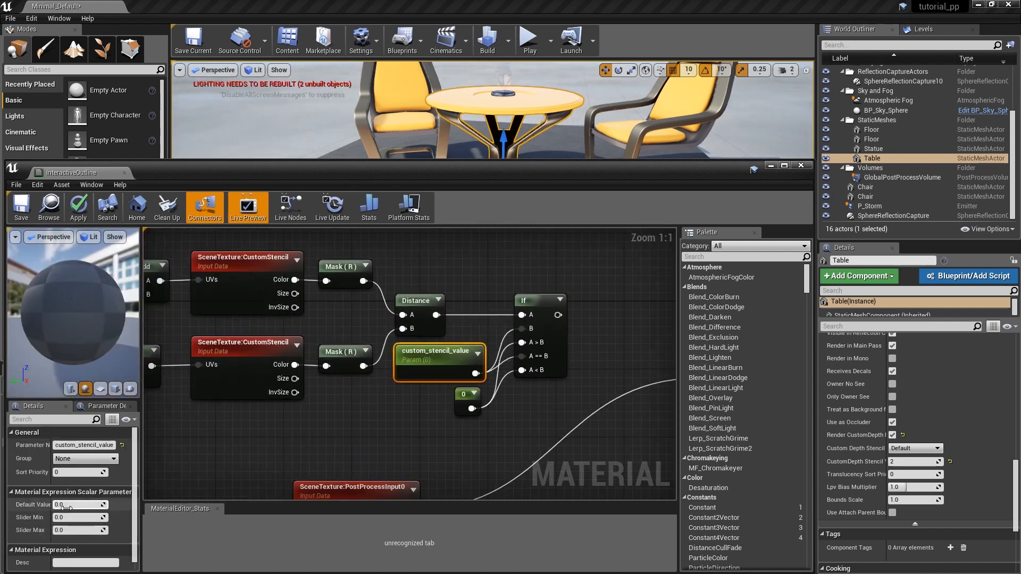
{"action": "type", "text": "2"}
{"action": "key", "text": "Return"}
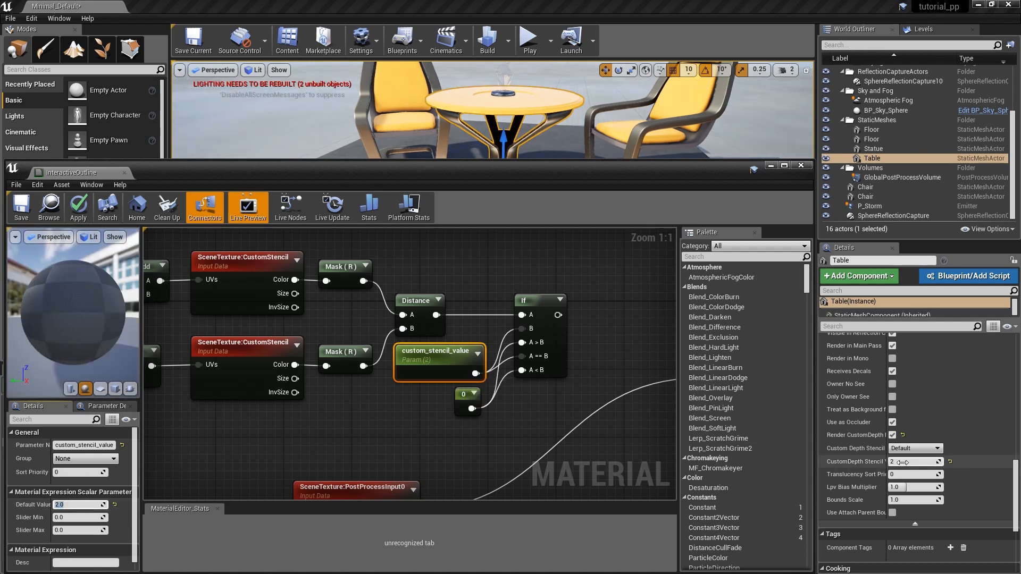
Add a comment reading "compare two stencils to get edge pixels" and resize it to enclose the whole stencil comparison network.
{"action": "right_click_drag", "start_coordinate": [275, 375], "coordinate": [486, 389]}
{"action": "scroll", "coordinate": [487, 389], "scroll_direction": "down", "scroll_amount": 4}
{"action": "left_click", "coordinate": [290, 325]}
{"action": "scroll", "coordinate": [293, 325], "scroll_direction": "up", "scroll_amount": 4}
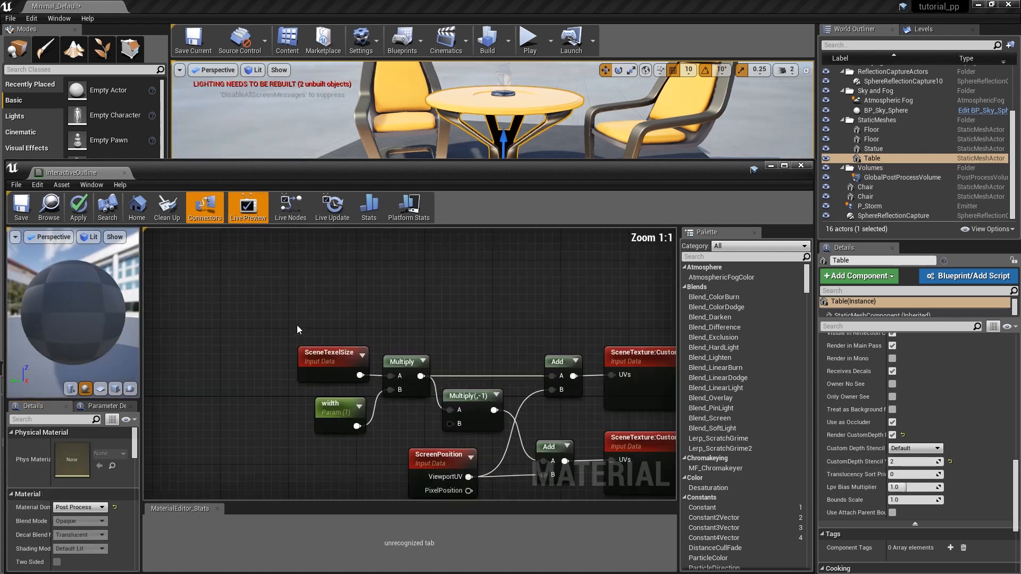
{"action": "type", "text": "c"}
{"action": "type", "text": "compa"}
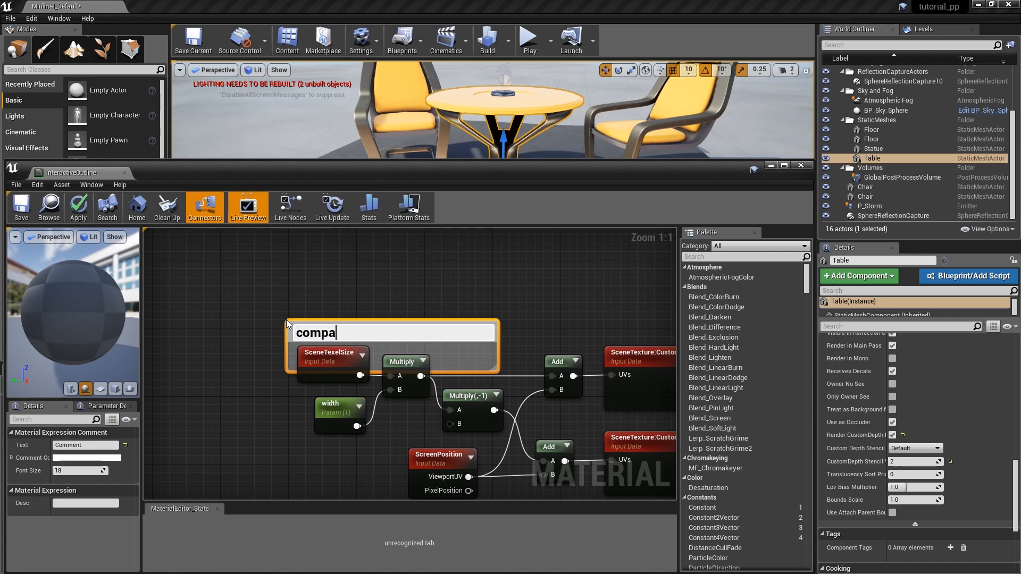
{"action": "type", "text": "re two stencils to get edge pixels"}
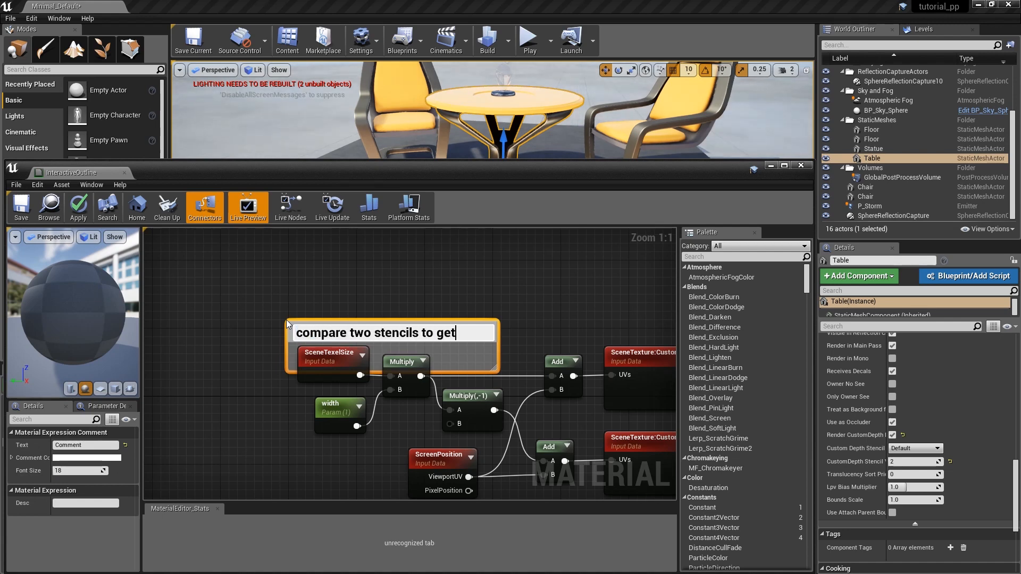
{"action": "key", "text": "Return"}
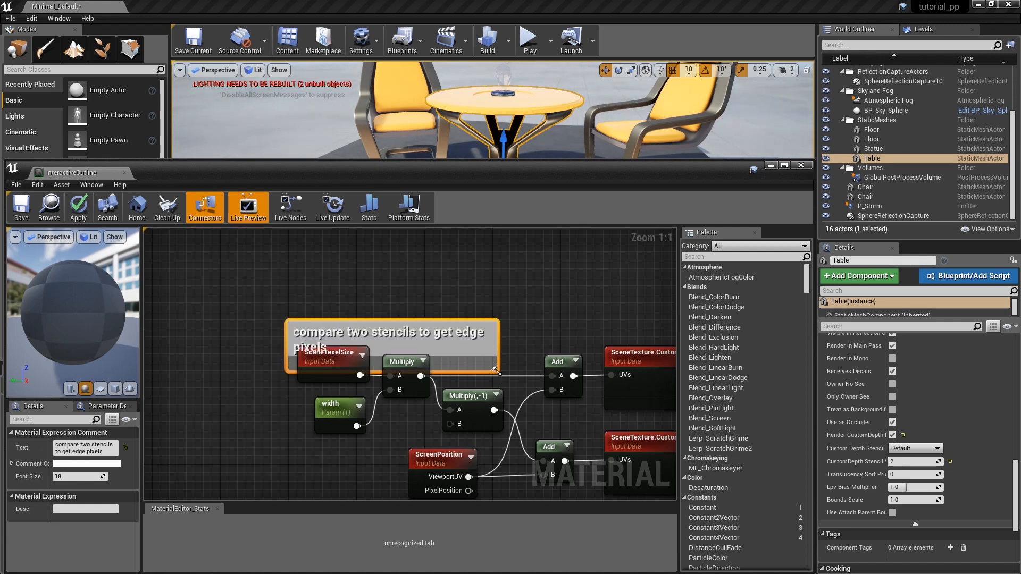
{"action": "left_click_drag", "start_coordinate": [497, 371], "coordinate": [733, 500]}
{"action": "right_click_drag", "start_coordinate": [738, 499], "coordinate": [397, 395]}
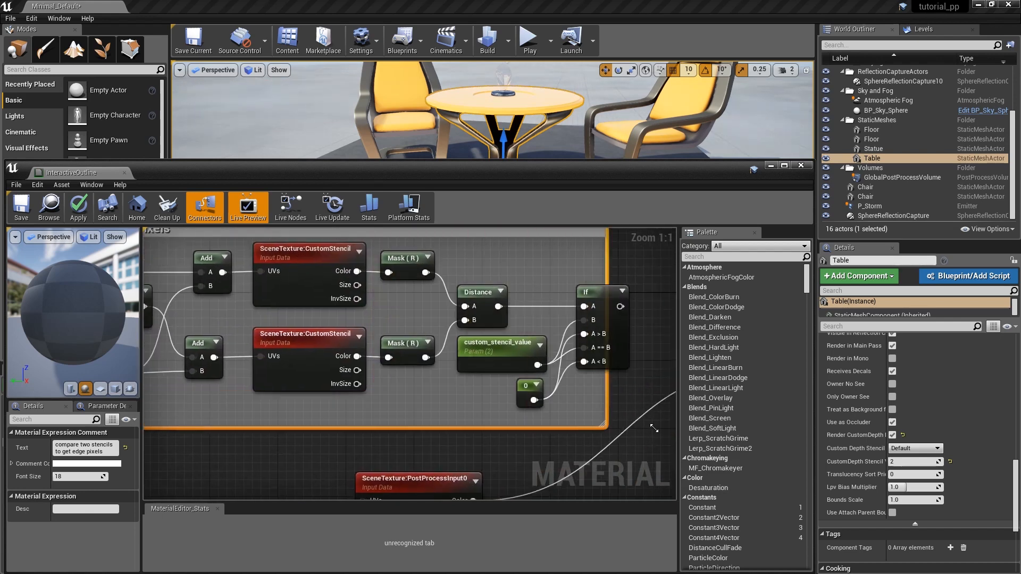
{"action": "scroll", "coordinate": [572, 352], "scroll_direction": "down", "scroll_amount": 5}
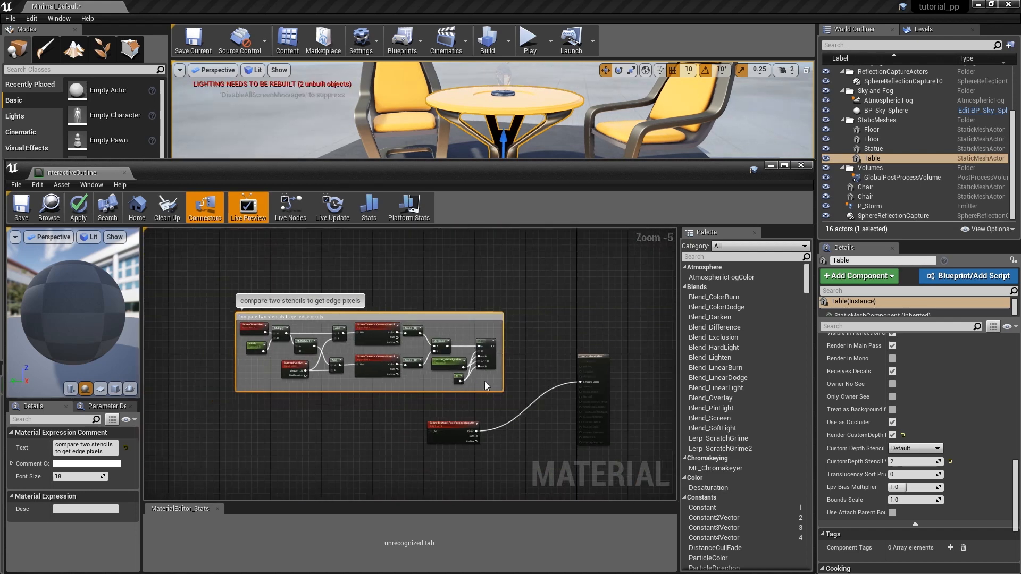
Wrap the PostProcessInput0 node in a comment reading "the rendered screen before post processing".
{"action": "scroll", "coordinate": [479, 464], "scroll_direction": "up", "scroll_amount": 5}
{"action": "left_click", "coordinate": [408, 362]}
{"action": "key", "text": "c"}
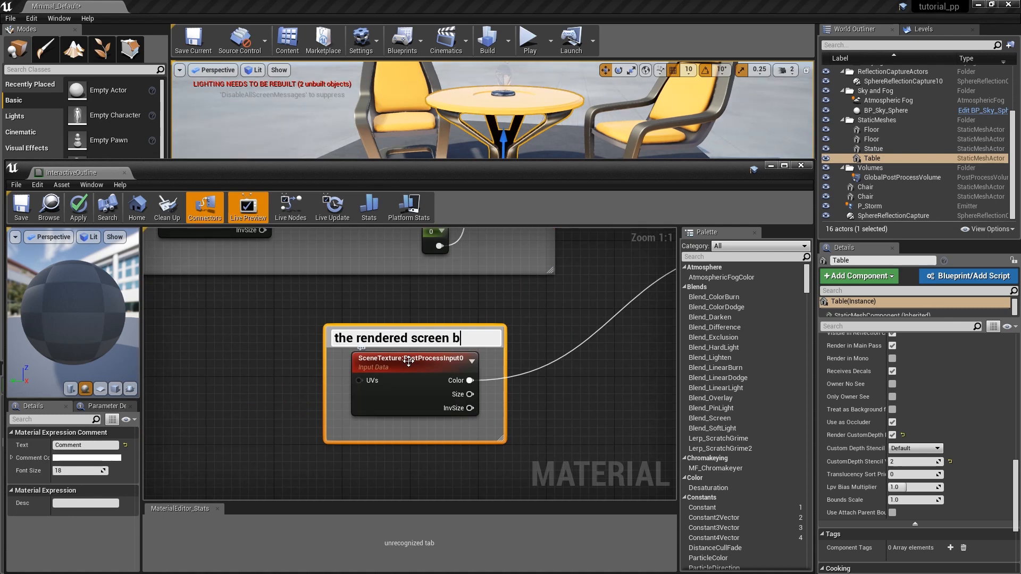
{"action": "key", "text": "Return"}
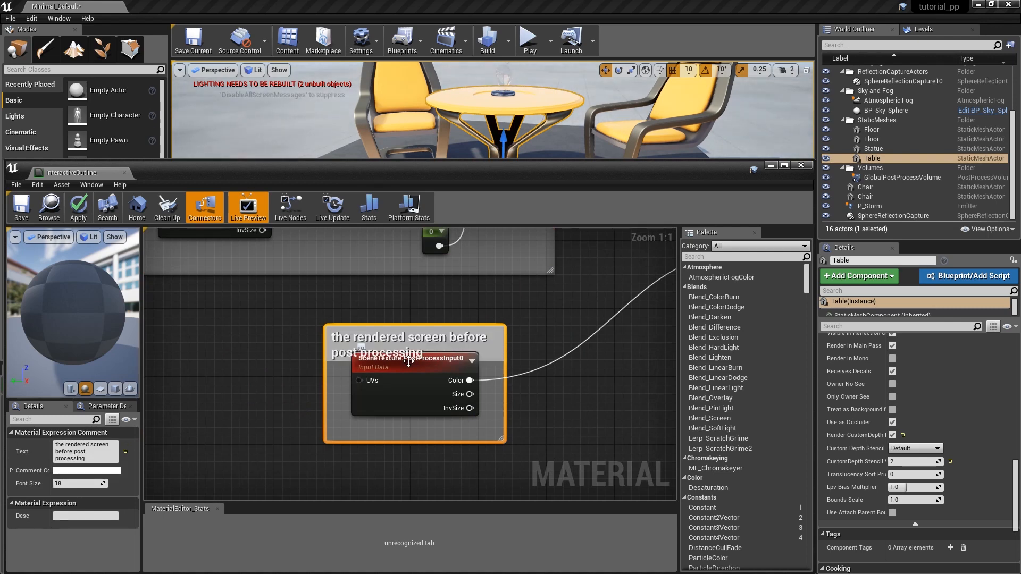
{"action": "scroll", "coordinate": [323, 390], "scroll_direction": "down", "scroll_amount": 4}
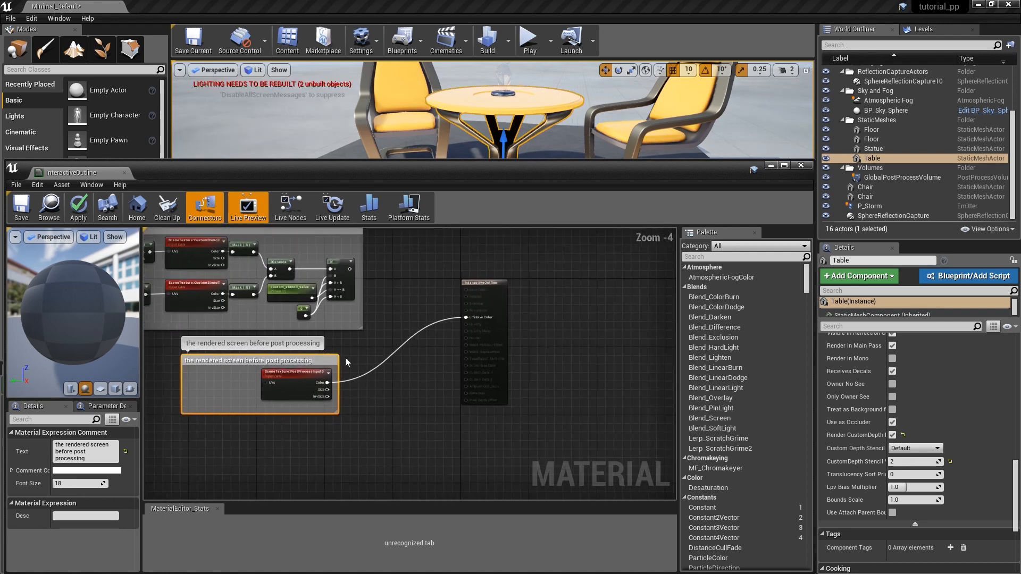
Add a second If node in front of the material output and connect the first If's result to its A input.
{"action": "scroll", "coordinate": [403, 317], "scroll_direction": "up", "scroll_amount": 2}
{"action": "right_click_drag", "start_coordinate": [403, 317], "coordinate": [374, 327]}
{"action": "right_click", "coordinate": [372, 325]}
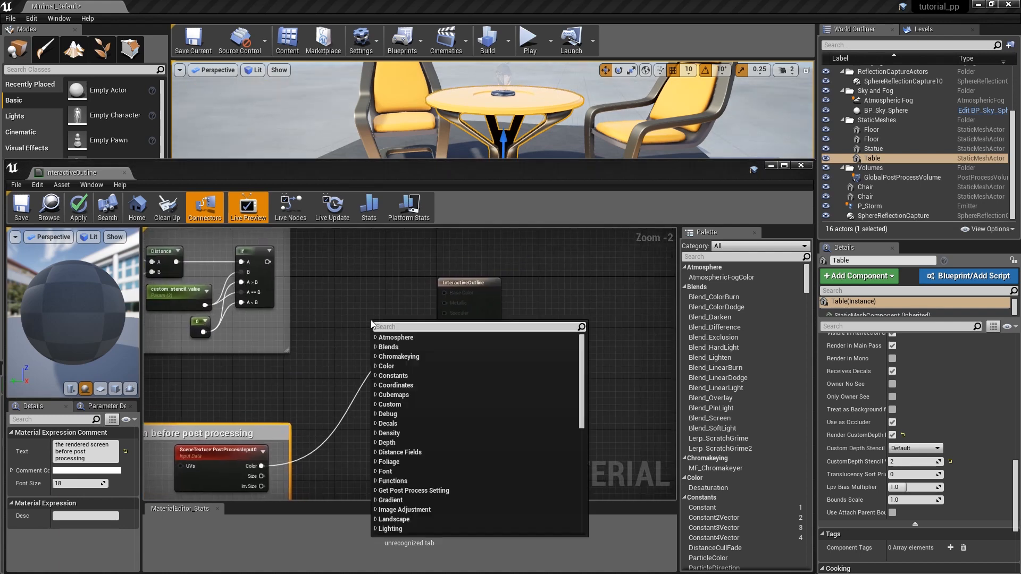
{"action": "type", "text": "if"}
{"action": "left_click", "coordinate": [387, 385]}
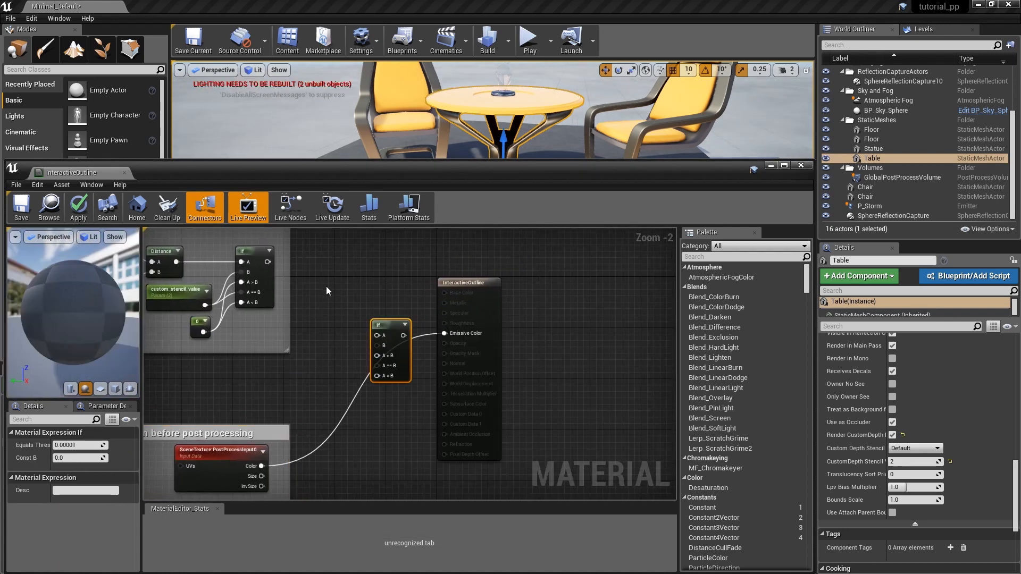
{"action": "left_click_drag", "start_coordinate": [268, 262], "coordinate": [402, 347]}
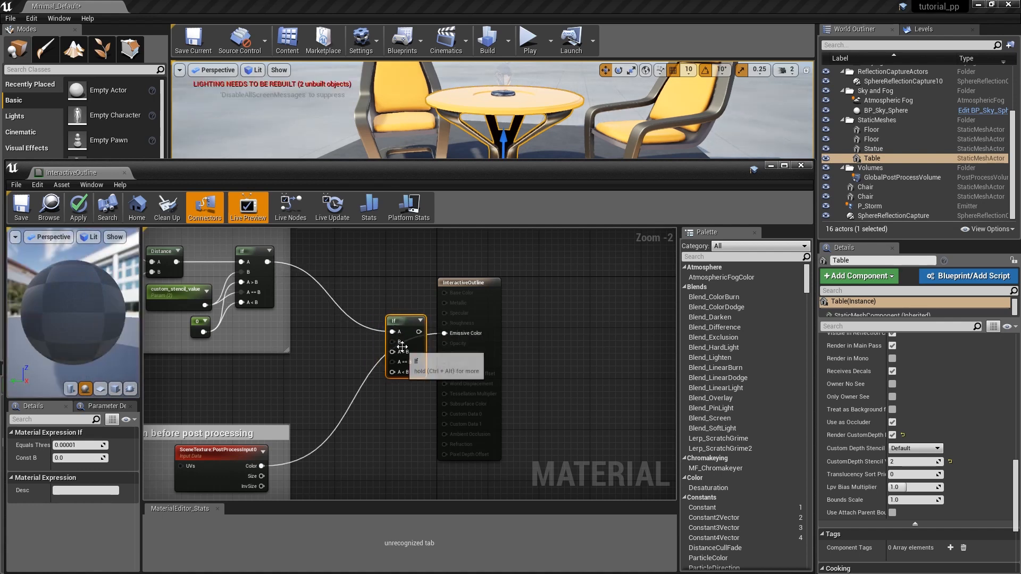
Connect PostProcessInput0's Color to the second If's A == B and A < B inputs, and the 0 constant to its B input.
{"action": "left_click_drag", "start_coordinate": [262, 466], "coordinate": [349, 413]}
{"action": "left_click_drag", "start_coordinate": [388, 358], "coordinate": [392, 362]}
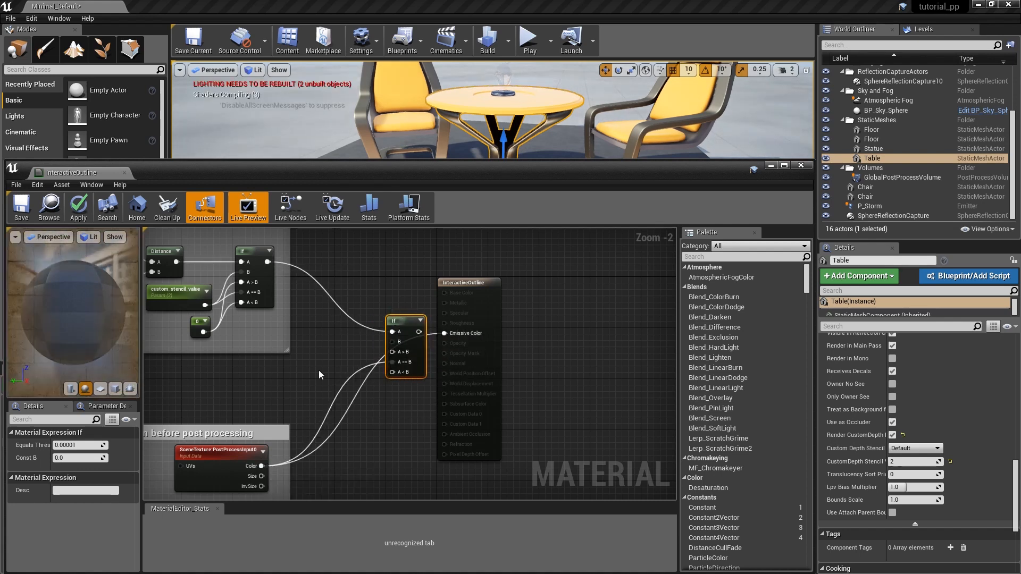
{"action": "right_click_drag", "start_coordinate": [308, 375], "coordinate": [391, 371]}
{"action": "left_click_drag", "start_coordinate": [345, 461], "coordinate": [477, 367]}
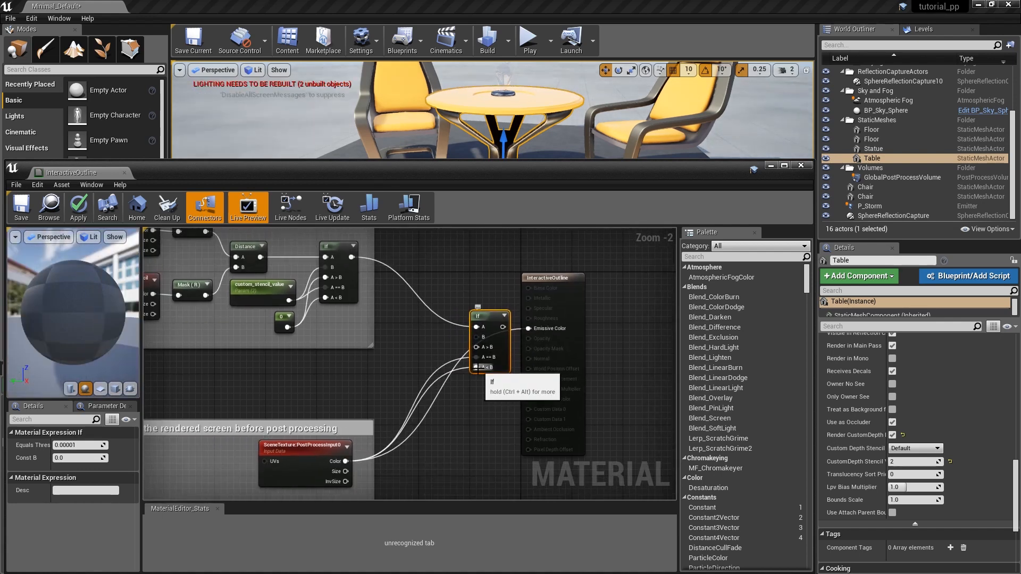
{"action": "left_click_drag", "start_coordinate": [287, 327], "coordinate": [474, 343]}
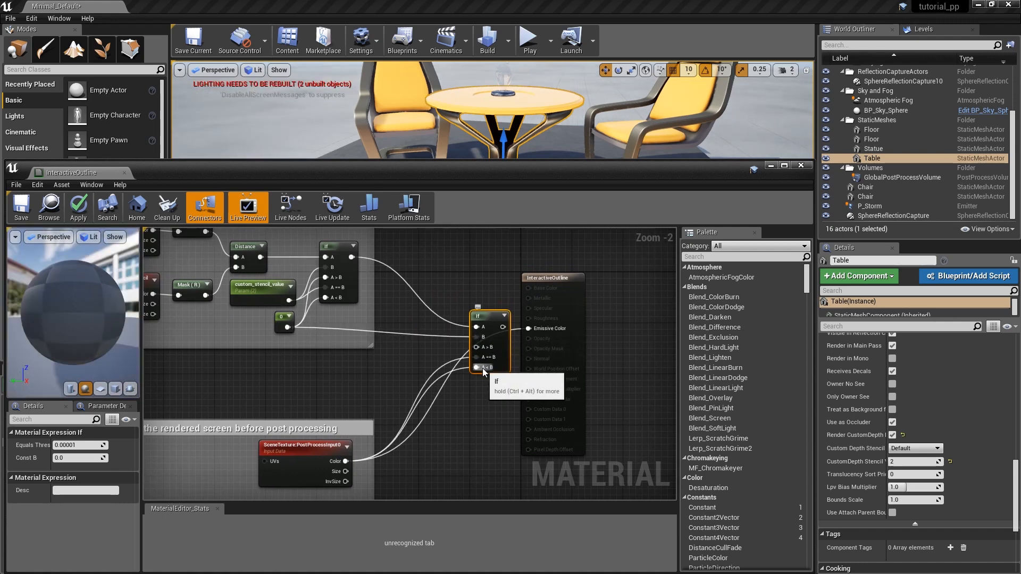
Create a white Constant4Vector (1,1,1,0) feeding the second If's A > B input, and save the material to update the level.
{"action": "left_click", "coordinate": [288, 363]}
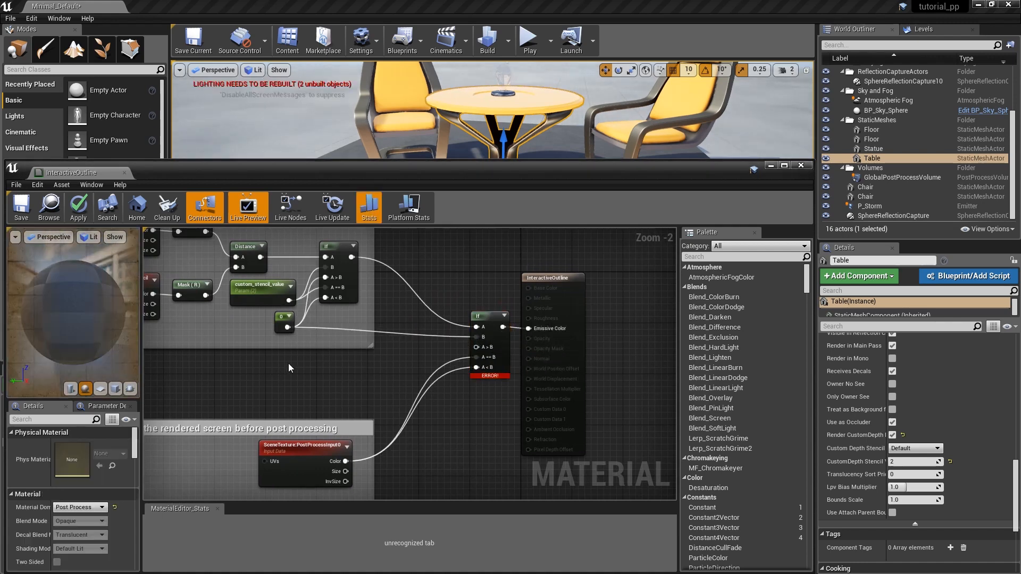
{"action": "left_click", "coordinate": [72, 445]}
{"action": "left_click_drag", "start_coordinate": [237, 421], "coordinate": [235, 326]}
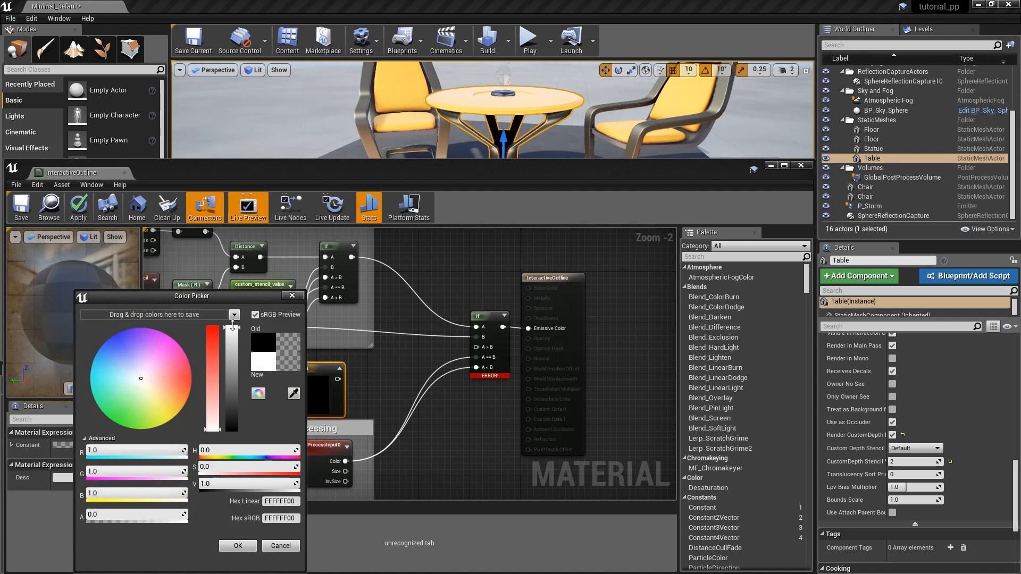
{"action": "left_click", "coordinate": [237, 546]}
{"action": "left_click_drag", "start_coordinate": [338, 379], "coordinate": [476, 346]}
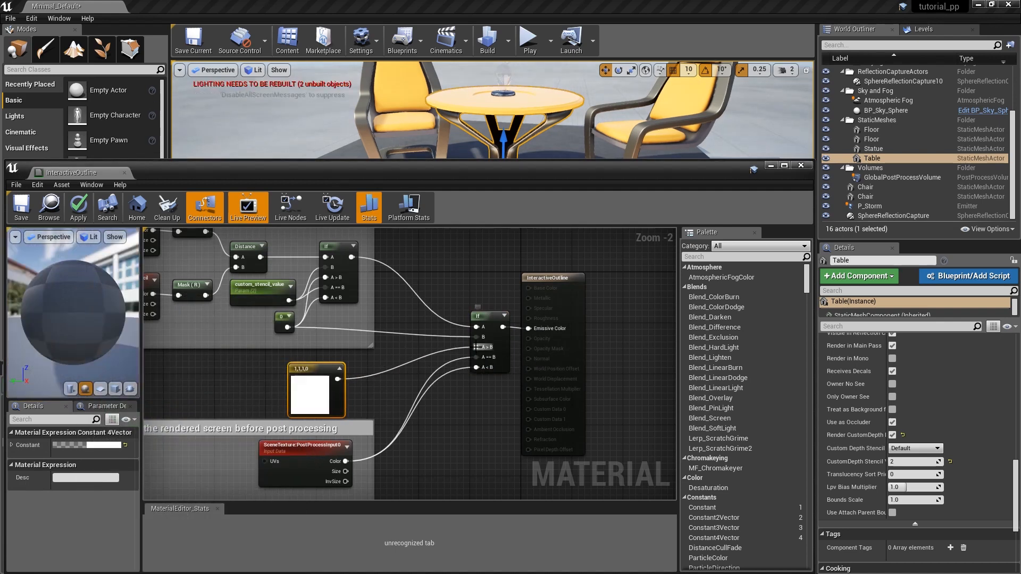
{"action": "left_click", "coordinate": [23, 216]}
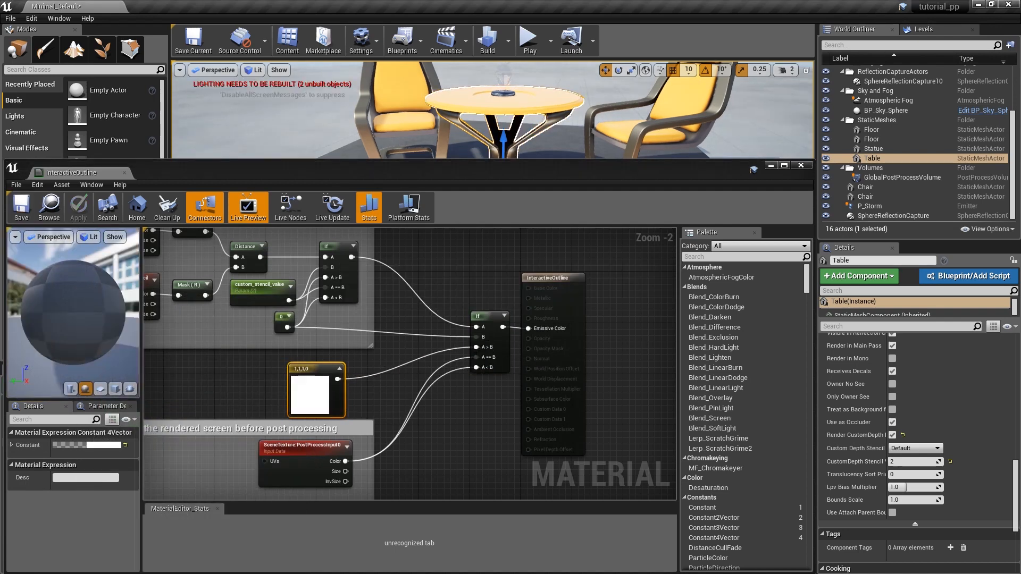
{"action": "right_click_drag", "start_coordinate": [492, 128], "coordinate": [492, 101]}
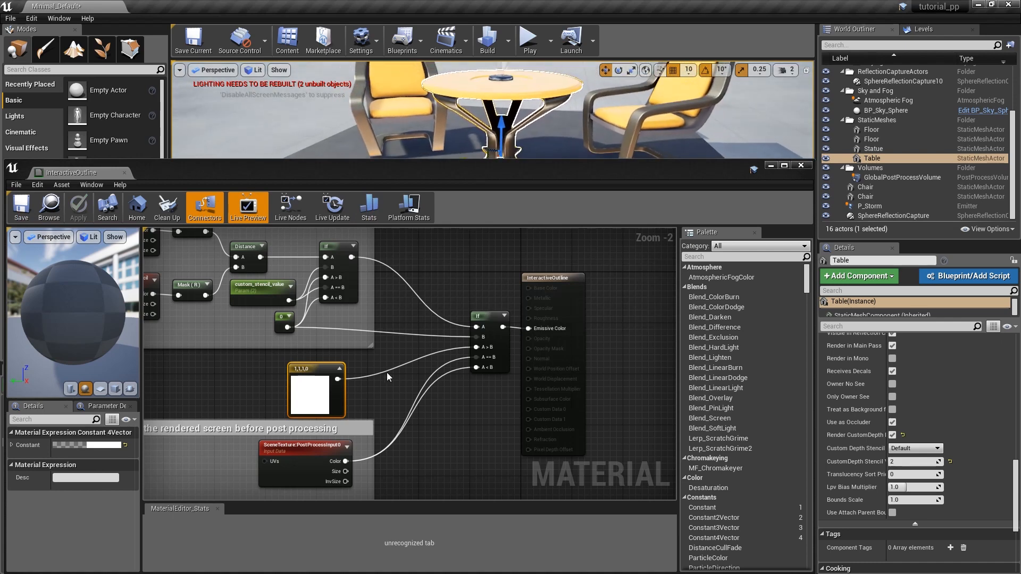
Wrap the white color node in a comment reading "the outline" and arrange it above the rendered-screen comment.
{"action": "right_click_drag", "start_coordinate": [387, 372], "coordinate": [457, 321]}
{"action": "left_click_drag", "start_coordinate": [419, 378], "coordinate": [419, 410]}
{"action": "left_click", "coordinate": [399, 349]}
{"action": "type", "text": "cthe"}
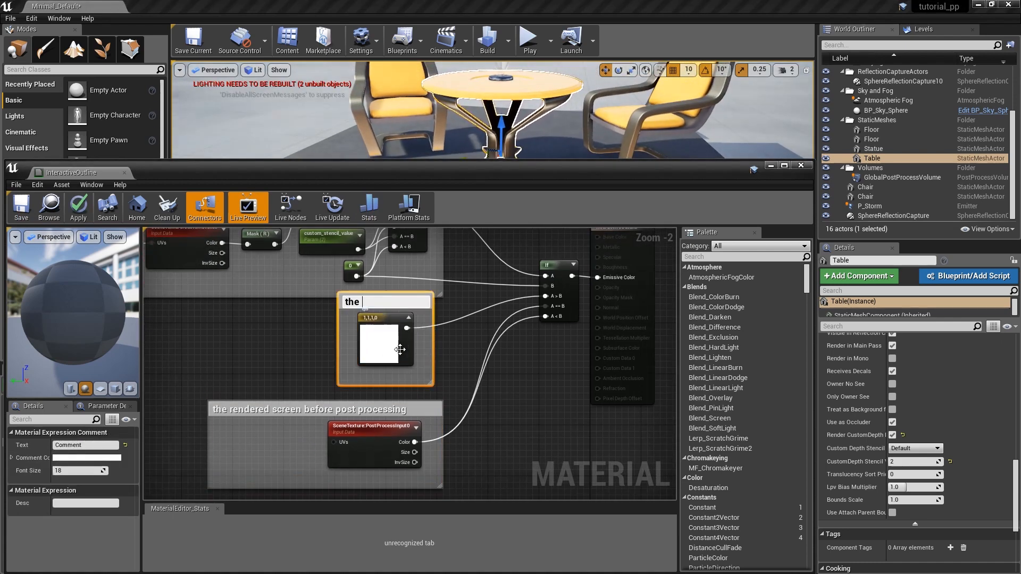
{"action": "left_click_drag", "start_coordinate": [399, 302], "coordinate": [404, 315]}
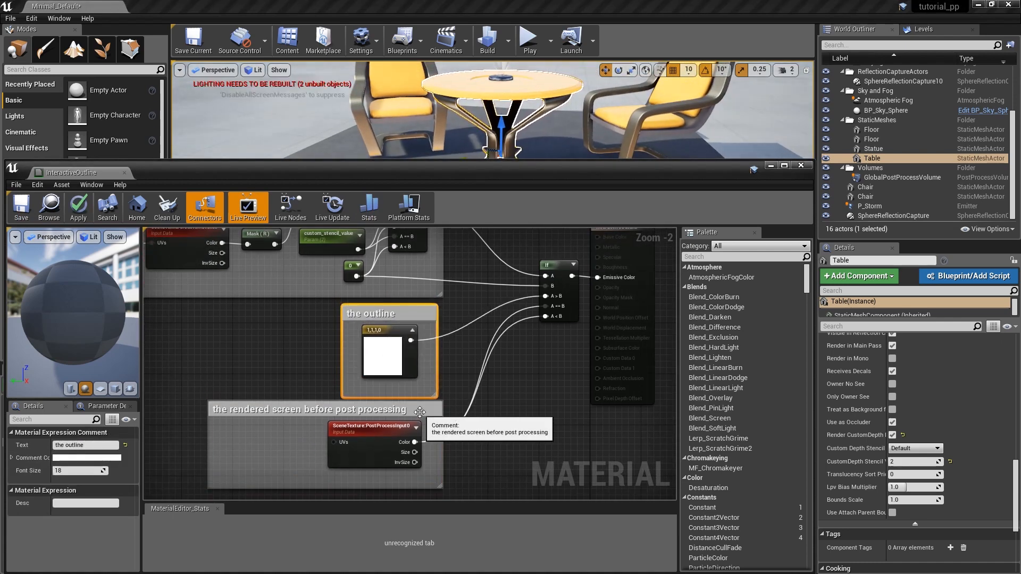
{"action": "left_click_drag", "start_coordinate": [420, 412], "coordinate": [412, 419]}
Try a thicker outline by raising the width parameter's default value, and restore it to 1.
{"action": "right_click_drag", "start_coordinate": [297, 310], "coordinate": [565, 438]}
{"action": "right_click_drag", "start_coordinate": [278, 444], "coordinate": [321, 448]}
{"action": "left_click", "coordinate": [258, 336]}
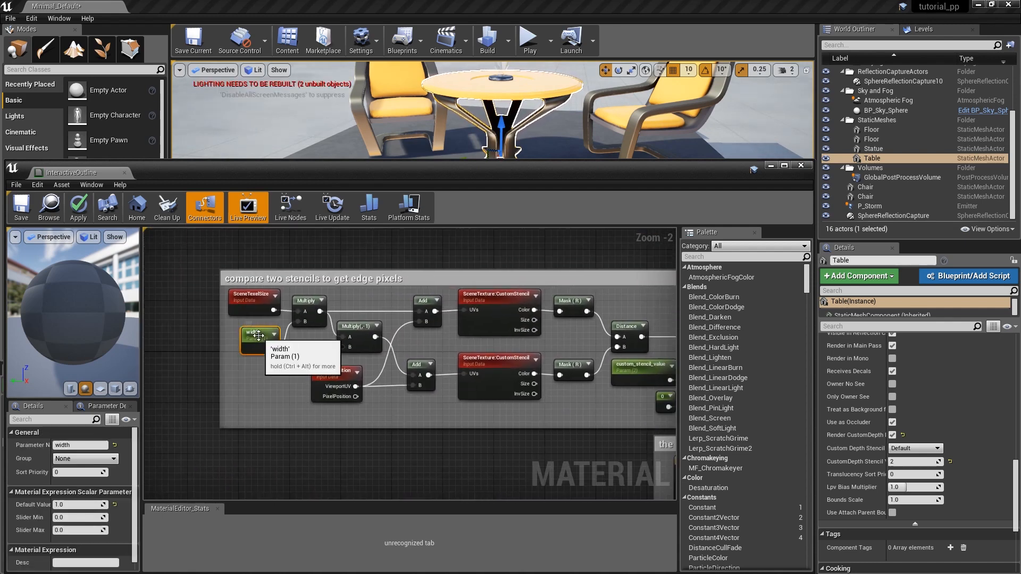
{"action": "left_click_drag", "start_coordinate": [358, 174], "coordinate": [352, 228]}
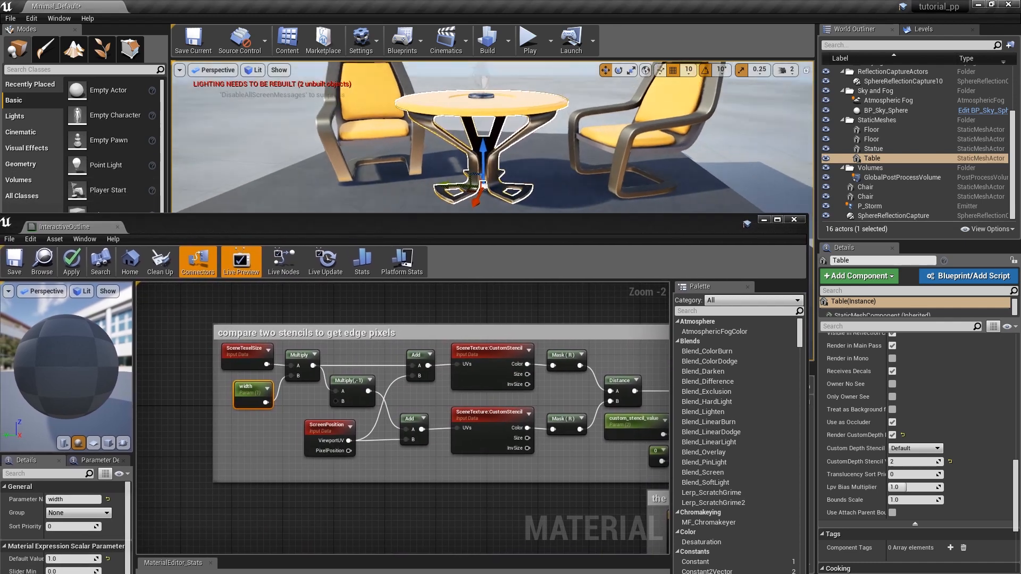
{"action": "mouse_move", "coordinate": [52, 558]}
{"action": "left_mouse_down"}
{"action": "mouse_move", "coordinate": [74, 559]}
{"action": "mouse_move", "coordinate": [65, 559]}
{"action": "left_mouse_up"}
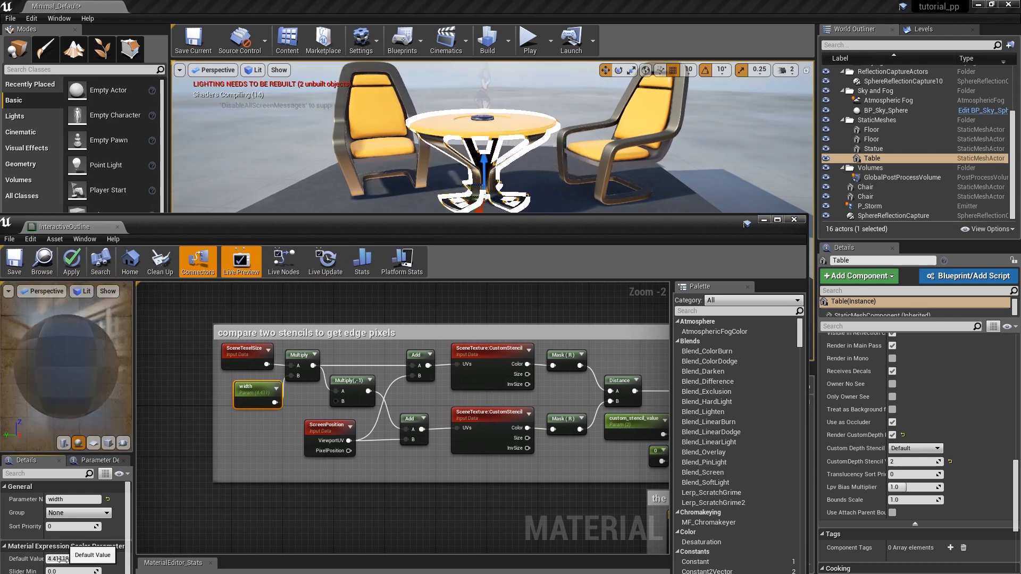
{"action": "left_click", "coordinate": [62, 559]}
{"action": "type", "text": "1"}
{"action": "key", "text": "Return"}
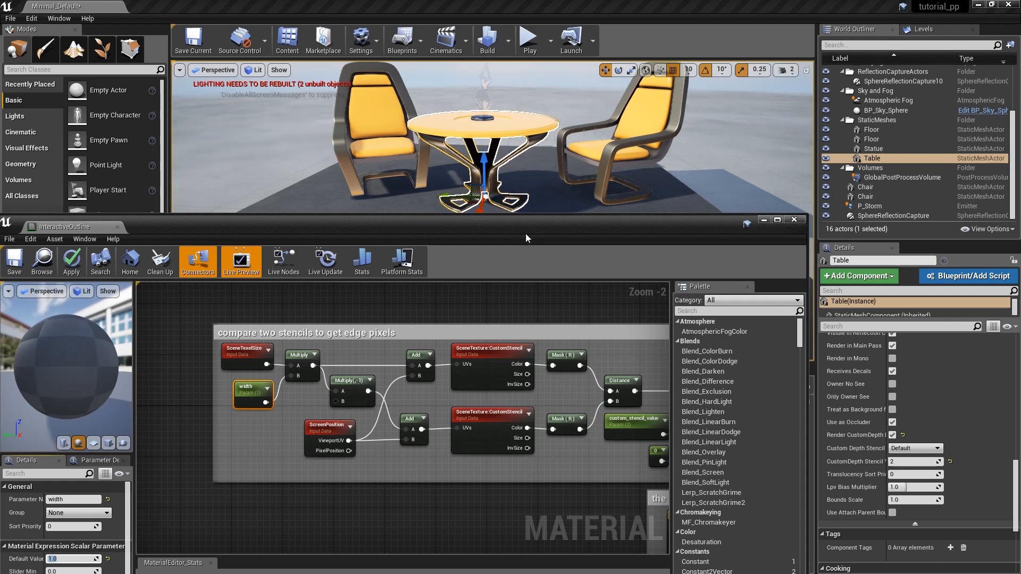
Extend "the outline" comment to make room before the white color and add a Time node inside it.
{"action": "left_click_drag", "start_coordinate": [526, 227], "coordinate": [530, 168]}
{"action": "right_click_drag", "start_coordinate": [639, 464], "coordinate": [404, 318]}
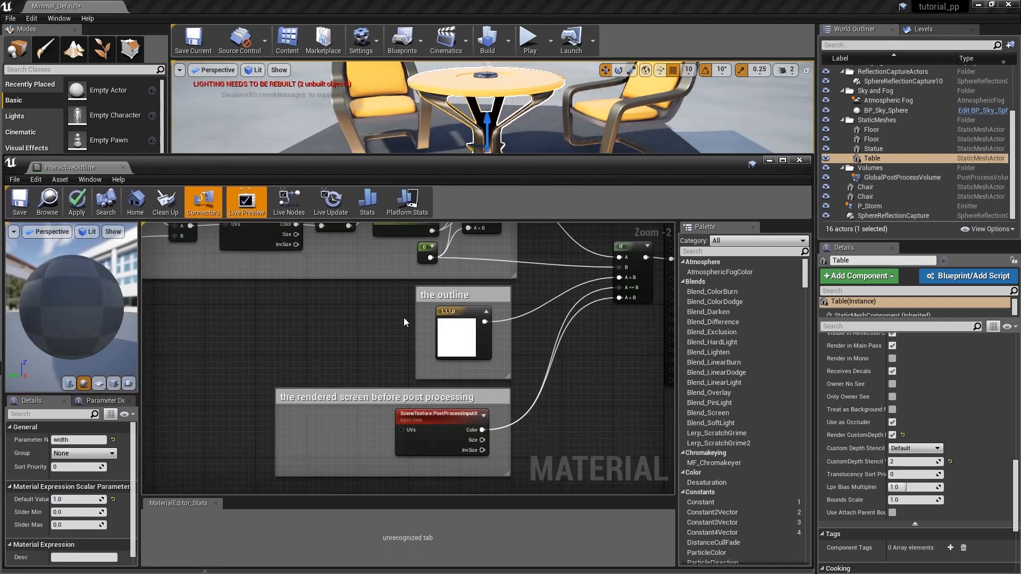
{"action": "left_click_drag", "start_coordinate": [416, 323], "coordinate": [234, 355]}
{"action": "right_click_drag", "start_coordinate": [234, 355], "coordinate": [534, 369]}
{"action": "left_click_drag", "start_coordinate": [548, 367], "coordinate": [228, 353]}
{"action": "scroll", "coordinate": [282, 356], "scroll_direction": "up", "scroll_amount": 2}
{"action": "right_click", "coordinate": [247, 326]}
{"action": "type", "text": "time"}
{"action": "left_click", "coordinate": [264, 344]}
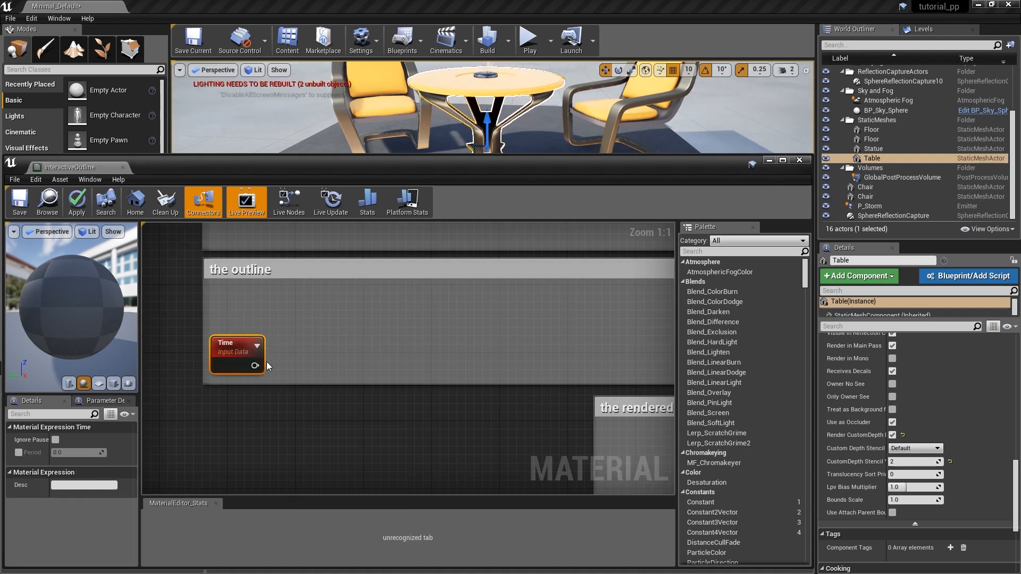
Feed Time into a Multiply node with constant B set to 2, and pass its result to a Sine node.
{"action": "type", "text": "mul"}
{"action": "left_click_drag", "start_coordinate": [295, 364], "coordinate": [297, 348]}
{"action": "left_click", "coordinate": [312, 219]}
{"action": "left_click", "coordinate": [72, 452]}
{"action": "type", "text": "2"}
{"action": "key", "text": "Return"}
{"action": "left_click_drag", "start_coordinate": [378, 383], "coordinate": [378, 389]}
{"action": "type", "text": "sin"}
{"action": "left_click_drag", "start_coordinate": [327, 366], "coordinate": [400, 363]}
{"action": "left_click", "coordinate": [371, 253]}
Chain a Multiply node with B 0.5 and an Add node with B 0.5 after the Sine.
{"action": "type", "text": "mul"}
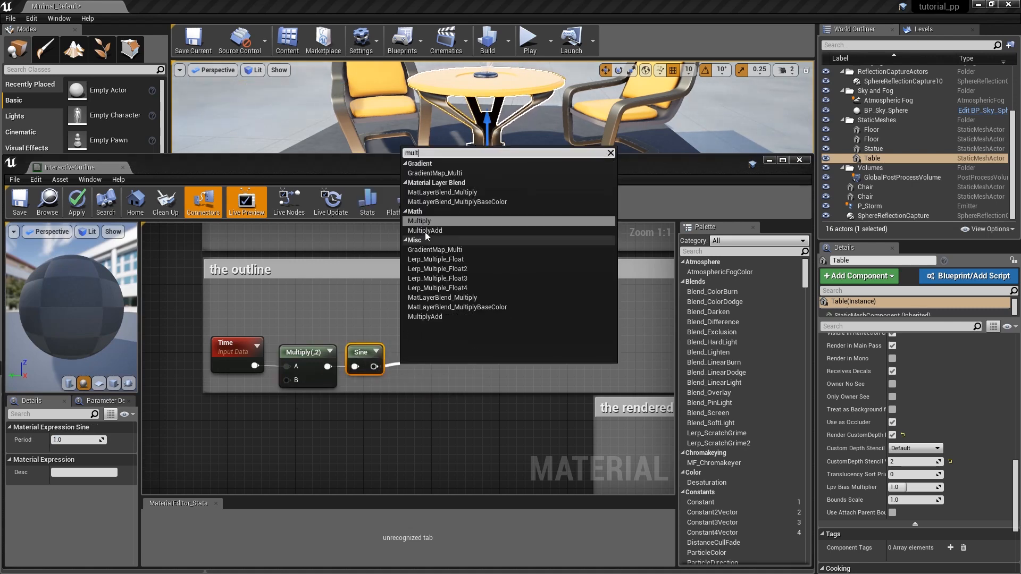
{"action": "left_click", "coordinate": [425, 231]}
{"action": "left_click", "coordinate": [75, 452]}
{"action": "type", "text": "0.5"}
{"action": "key", "text": "Return"}
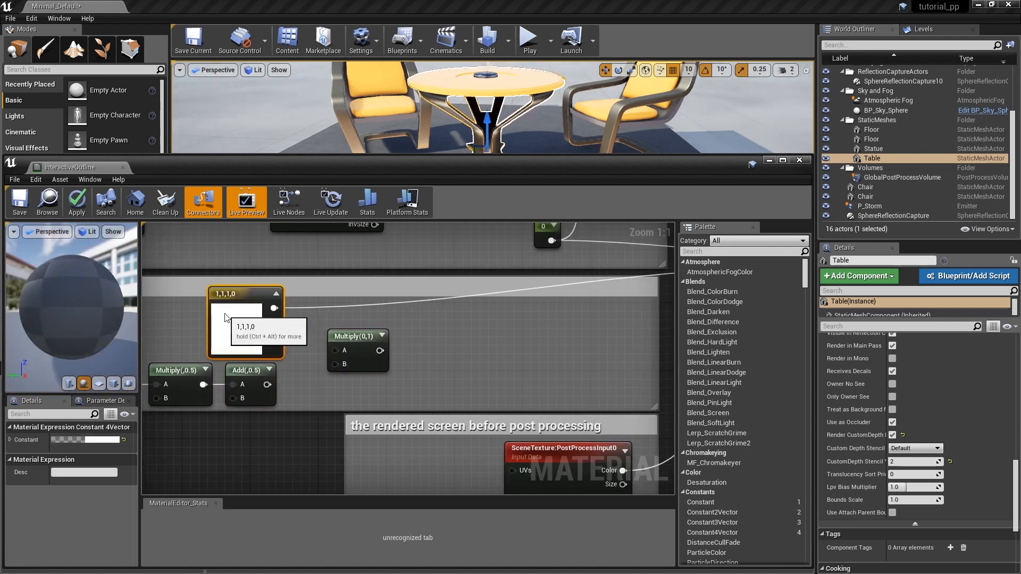
Multiply the white color by the Add (0.5) result and arrange the two comment boxes so they do not overlap.
{"action": "left_click_drag", "start_coordinate": [273, 308], "coordinate": [336, 349]}
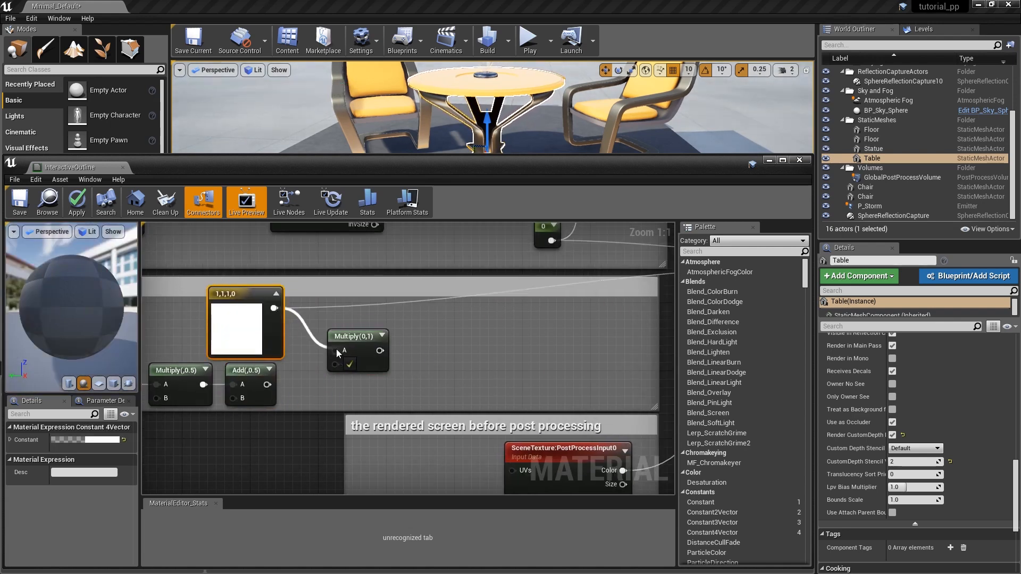
{"action": "left_click_drag", "start_coordinate": [268, 384], "coordinate": [335, 364]}
{"action": "scroll", "coordinate": [298, 418], "scroll_direction": "down", "scroll_amount": 4}
{"action": "left_click_drag", "start_coordinate": [539, 385], "coordinate": [539, 398]}
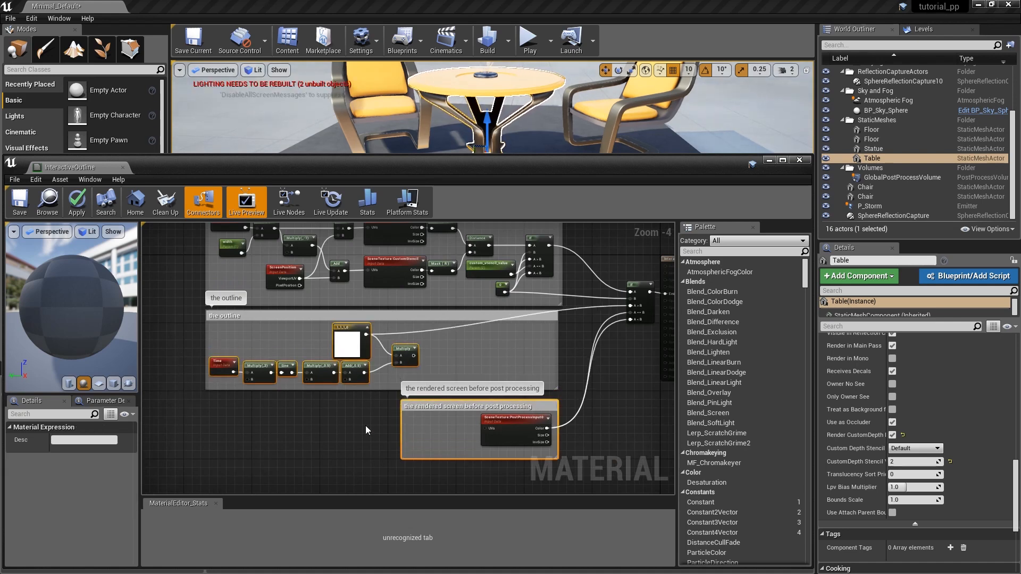
Create a Constant4Vector beside the new Multiply node and set its color to light blue (0, 0.6, 1, 0).
{"action": "scroll", "coordinate": [408, 350], "scroll_direction": "up", "scroll_amount": 4}
{"action": "right_click_drag", "start_coordinate": [409, 350], "coordinate": [349, 355]}
{"action": "key", "text": "4"}
{"action": "left_click", "coordinate": [367, 318]}
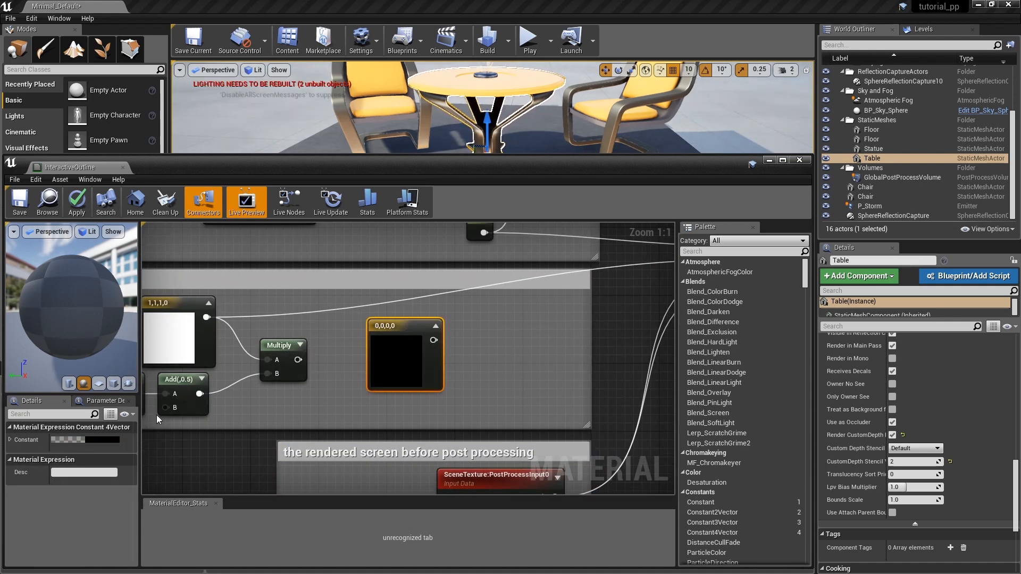
{"action": "left_click", "coordinate": [74, 440]}
{"action": "type", "text": "4"}
{"action": "key", "text": "Tab"}
{"action": "type", "text": "1"}
{"action": "key", "text": "Tab"}
{"action": "type", "text": "1"}
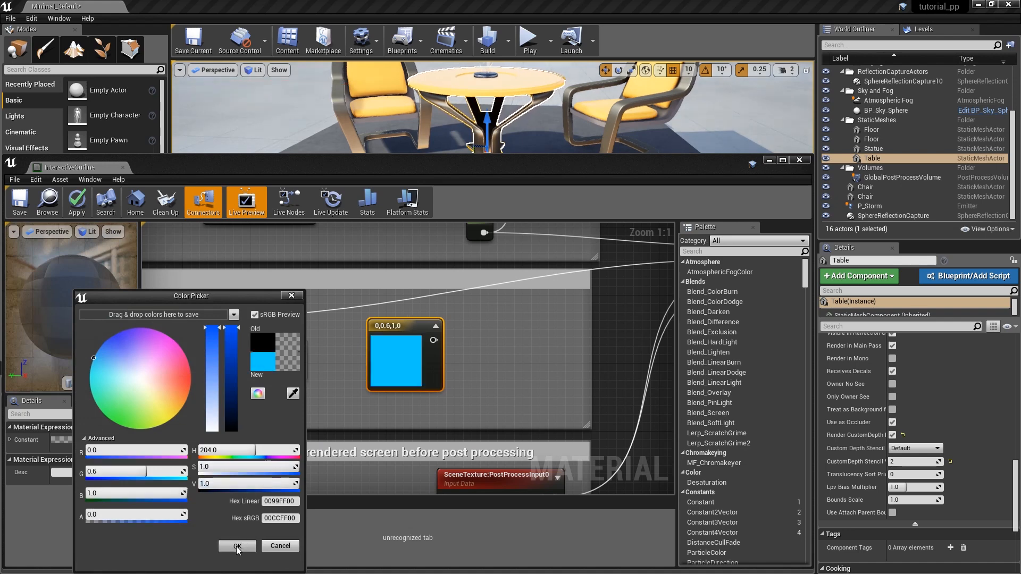
{"action": "left_click", "coordinate": [237, 546]}
Add the blue color and the pulsing Multiply result together, connect the sum to the second If's A > B input, and save the material.
{"action": "left_click_drag", "start_coordinate": [394, 325], "coordinate": [480, 349]}
{"action": "left_click", "coordinate": [473, 329]}
{"action": "left_click_drag", "start_coordinate": [298, 359], "coordinate": [481, 364]}
{"action": "left_click_drag", "start_coordinate": [486, 335], "coordinate": [461, 310]}
{"action": "right_click_drag", "start_coordinate": [510, 315], "coordinate": [295, 369]}
{"action": "left_click_drag", "start_coordinate": [261, 380], "coordinate": [521, 313]}
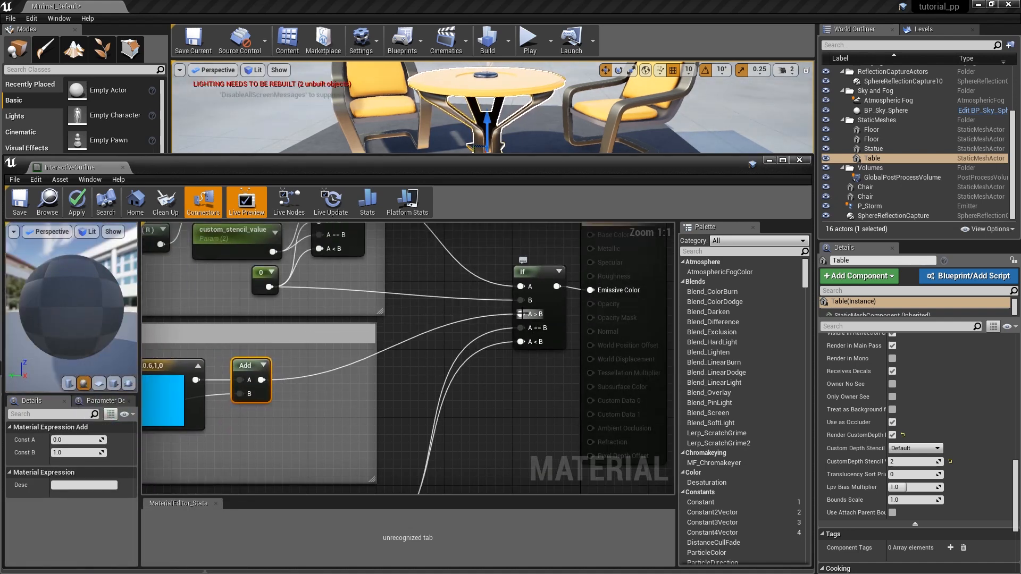
{"action": "left_click", "coordinate": [17, 204]}
{"action": "right_click_drag", "start_coordinate": [509, 115], "coordinate": [510, 122]}
Create a scalar parameter named outline_opacity with default value 1 and multiply the blue Add result by it.
{"action": "right_click_drag", "start_coordinate": [341, 408], "coordinate": [486, 334]}
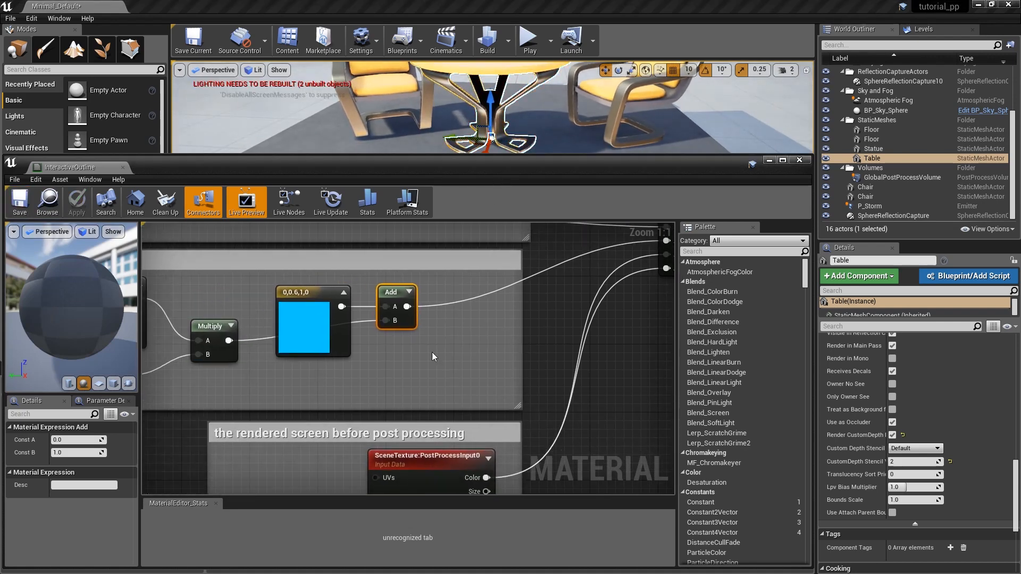
{"action": "left_click", "coordinate": [371, 360]}
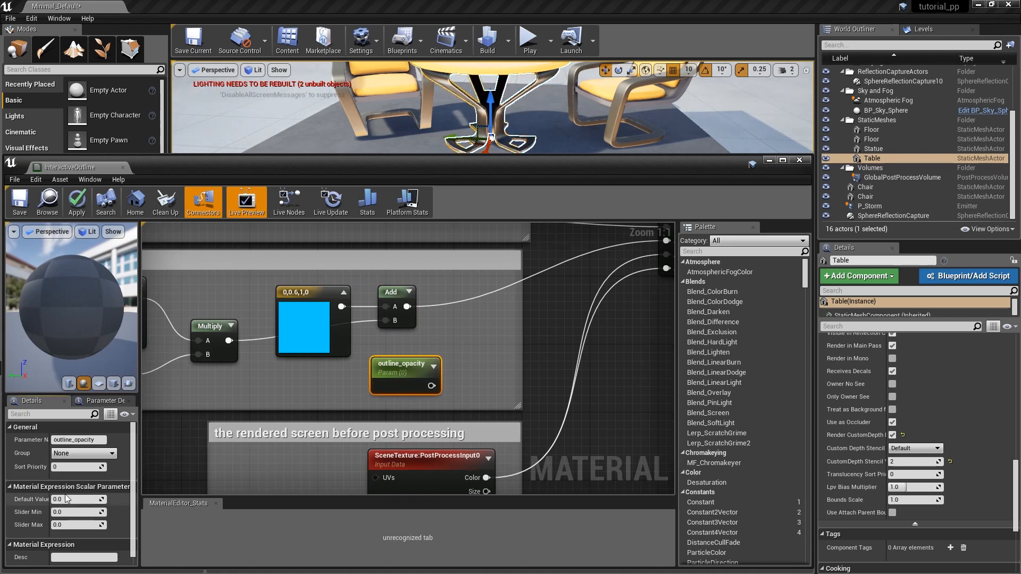
{"action": "key", "text": "Return"}
{"action": "left_click", "coordinate": [454, 312]}
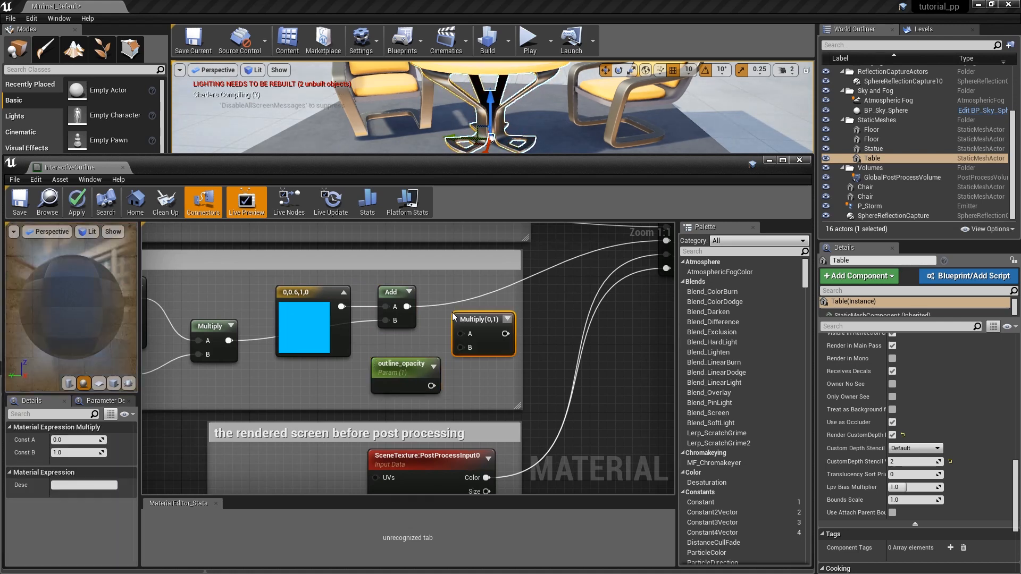
{"action": "left_click_drag", "start_coordinate": [407, 307], "coordinate": [460, 334]}
{"action": "left_click_drag", "start_coordinate": [431, 385], "coordinate": [461, 348]}
{"action": "left_click_drag", "start_coordinate": [411, 367], "coordinate": [401, 347]}
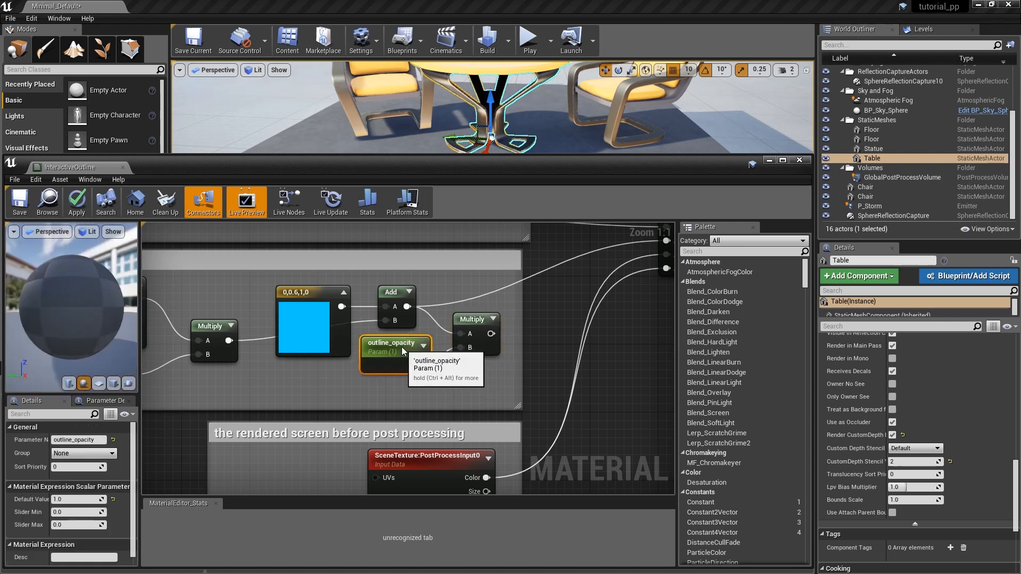
{"action": "left_click_drag", "start_coordinate": [474, 331], "coordinate": [467, 329]}
Create an Add node before the second If, taking the opacity Multiply as A and PostProcessInput0's Color as B.
{"action": "right_click_drag", "start_coordinate": [554, 305], "coordinate": [427, 313]}
{"action": "key", "text": "a"}
{"action": "left_click", "coordinate": [421, 285]}
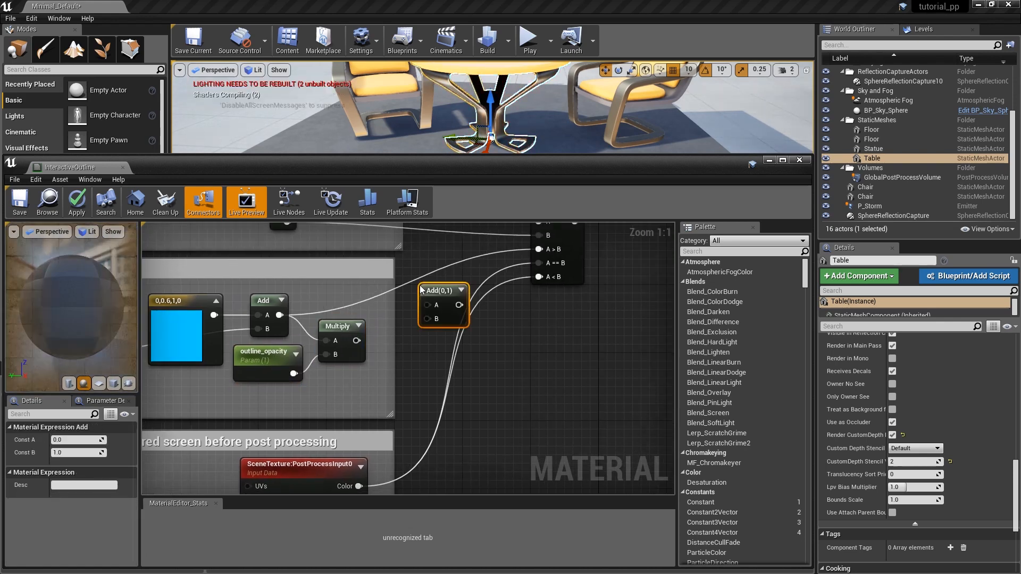
{"action": "left_click_drag", "start_coordinate": [440, 297], "coordinate": [424, 281]}
{"action": "left_click_drag", "start_coordinate": [357, 340], "coordinate": [411, 289]}
{"action": "right_click_drag", "start_coordinate": [414, 396], "coordinate": [429, 347]}
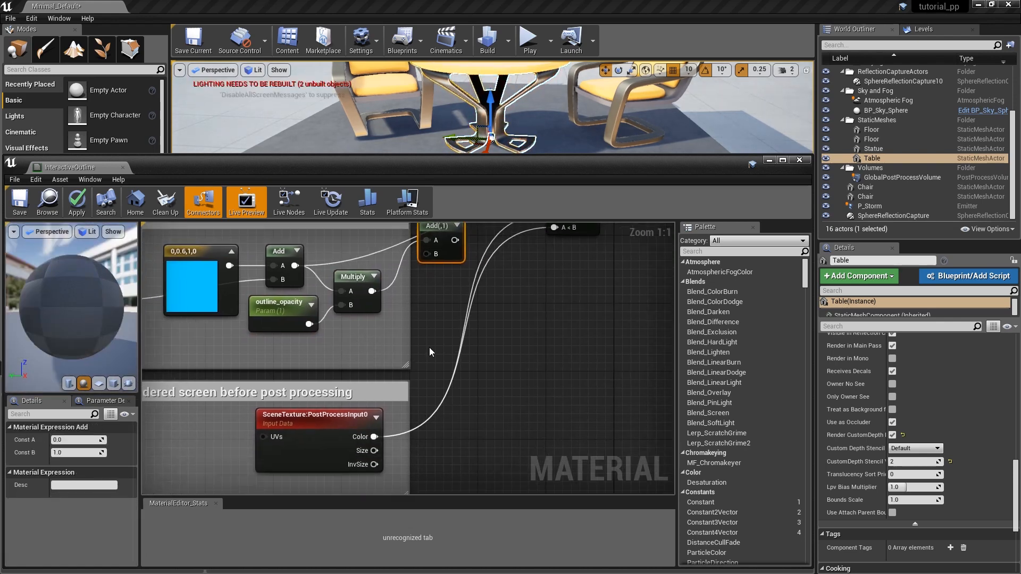
{"action": "left_click_drag", "start_coordinate": [374, 437], "coordinate": [426, 254]}
Connect the new Add node's result to the second If's A > B input and save the material.
{"action": "right_click_drag", "start_coordinate": [455, 282], "coordinate": [417, 296]}
{"action": "left_click_drag", "start_coordinate": [304, 433], "coordinate": [324, 431]}
{"action": "right_click_drag", "start_coordinate": [441, 293], "coordinate": [372, 374]}
{"action": "left_click_drag", "start_coordinate": [342, 335], "coordinate": [448, 296]}
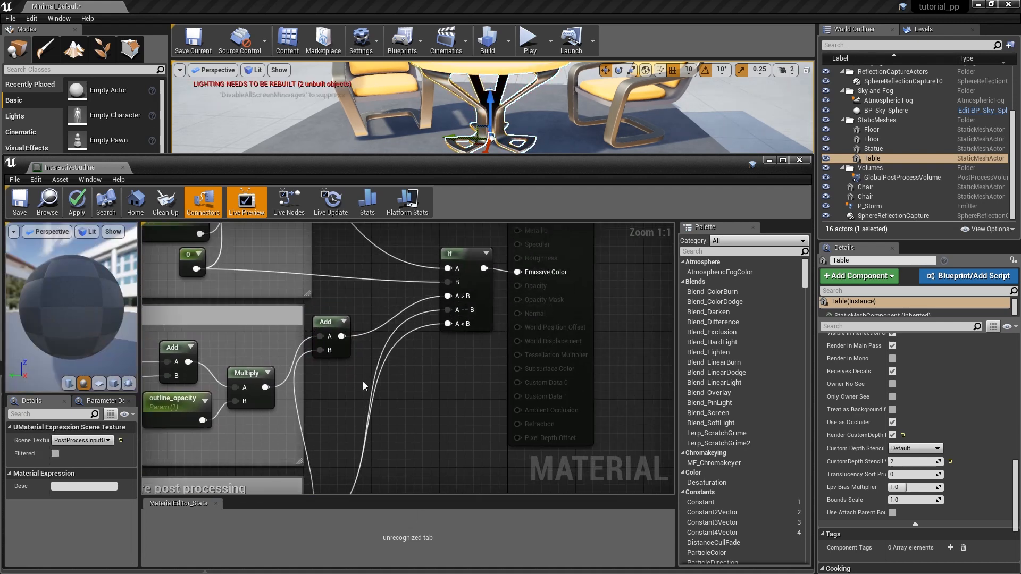
{"action": "right_click_drag", "start_coordinate": [351, 387], "coordinate": [507, 392]}
{"action": "left_click", "coordinate": [20, 201]}
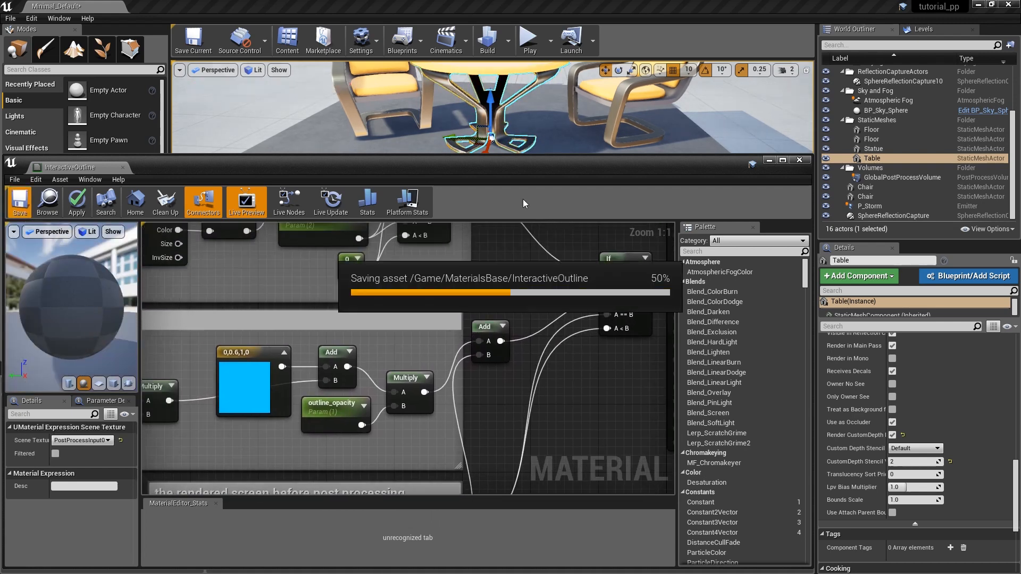
Try lower default values for the outline_opacity parameter with the table deselected and in view.
{"action": "left_click", "coordinate": [326, 403]}
{"action": "left_click_drag", "start_coordinate": [454, 169], "coordinate": [452, 236]}
{"action": "left_click", "coordinate": [293, 123]}
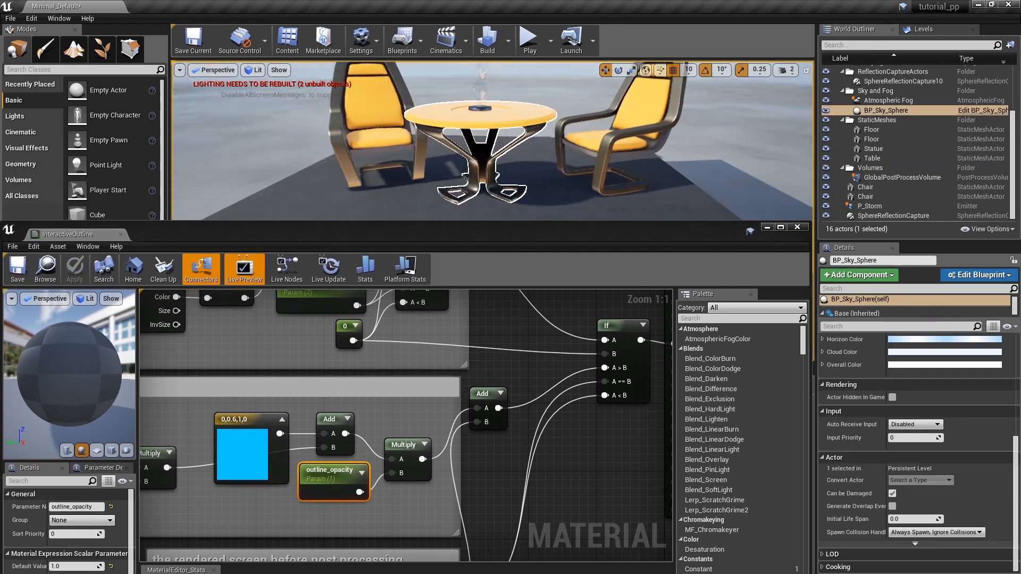
{"action": "right_click_drag", "start_coordinate": [292, 123], "coordinate": [295, 132]}
{"action": "left_click", "coordinate": [93, 568]}
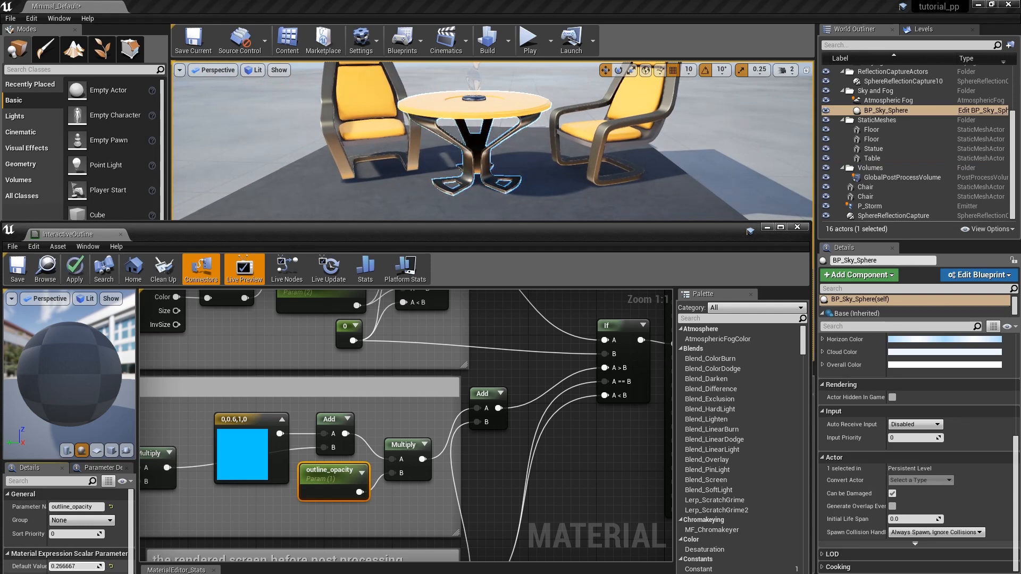
Set the outline_opacity parameter's default value to 0.5 and save the material.
{"action": "left_click", "coordinate": [79, 567]}
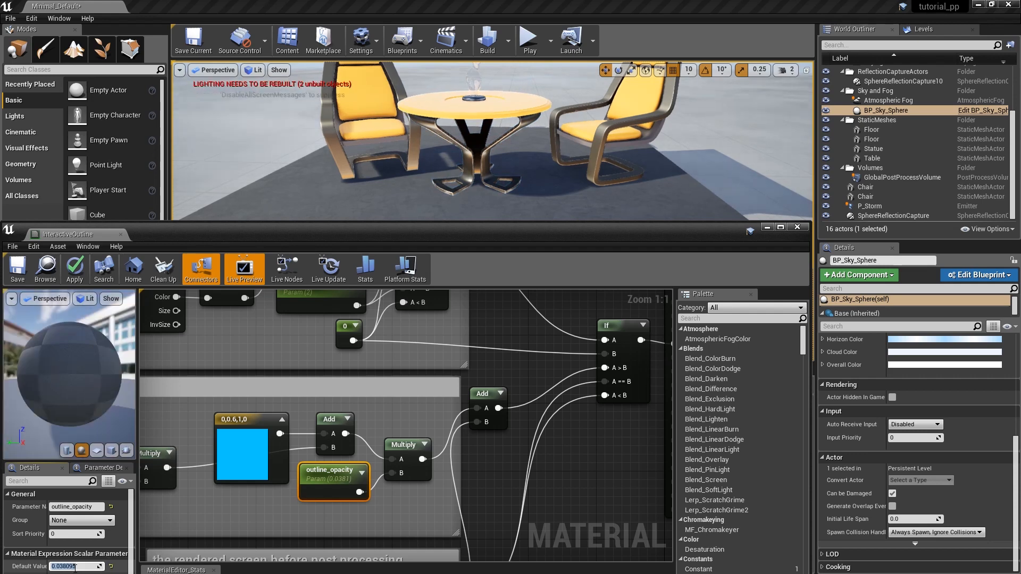
{"action": "type", "text": "1"}
{"action": "key", "text": "Return"}
{"action": "type", "text": "0.5"}
{"action": "key", "text": "Return"}
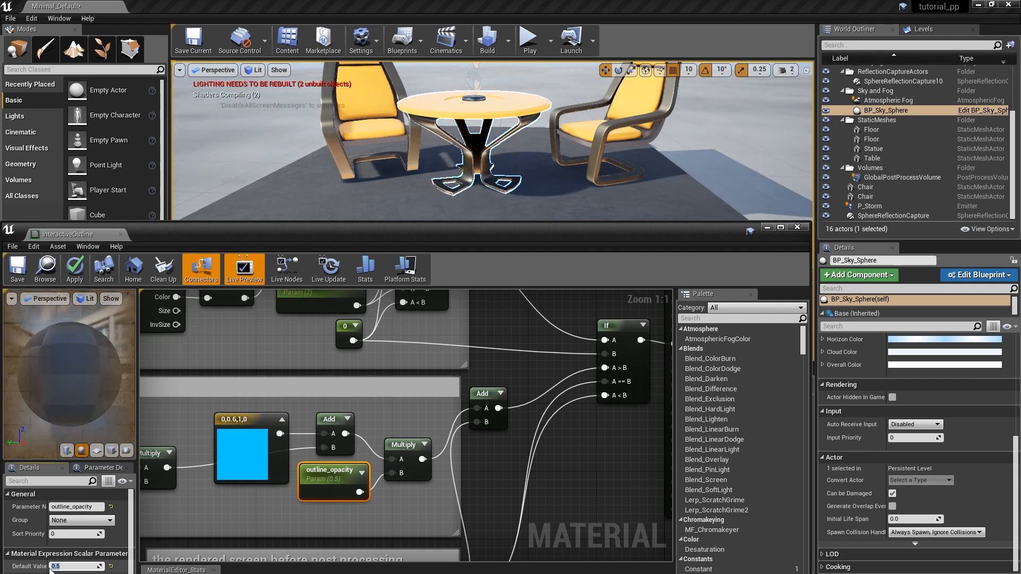
{"action": "scroll", "coordinate": [488, 451], "scroll_direction": "down", "scroll_amount": 5}
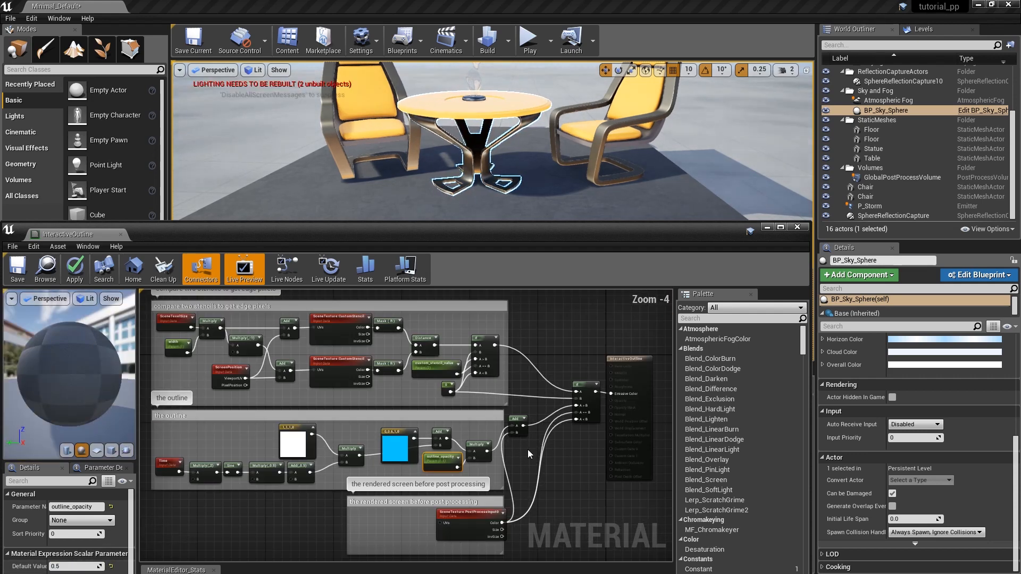
{"action": "left_click", "coordinate": [28, 273]}
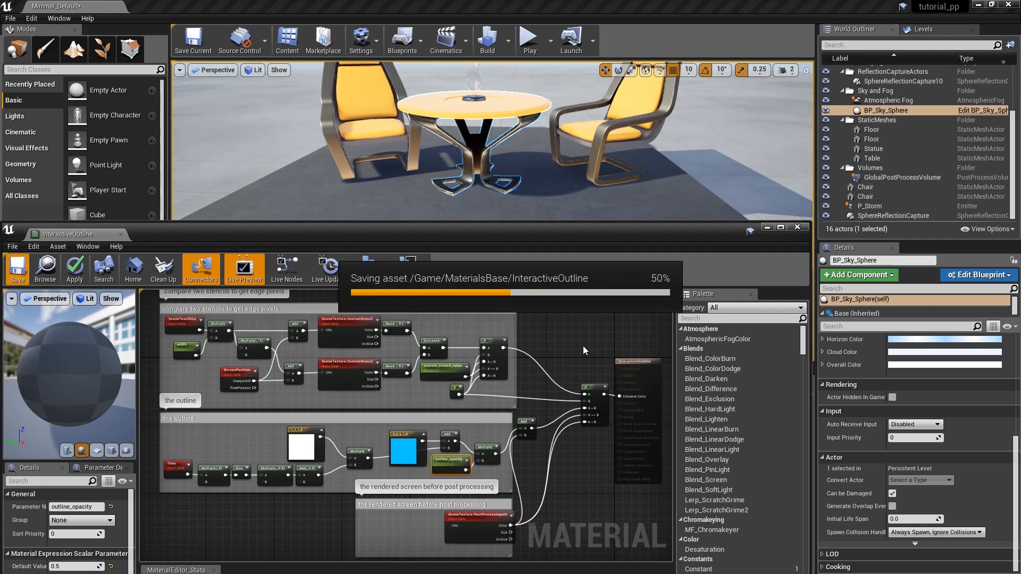
Close the material editor and locate the static mesh asset of the chair beside the table in the content folders.
{"action": "left_click_drag", "start_coordinate": [722, 232], "coordinate": [727, 160]}
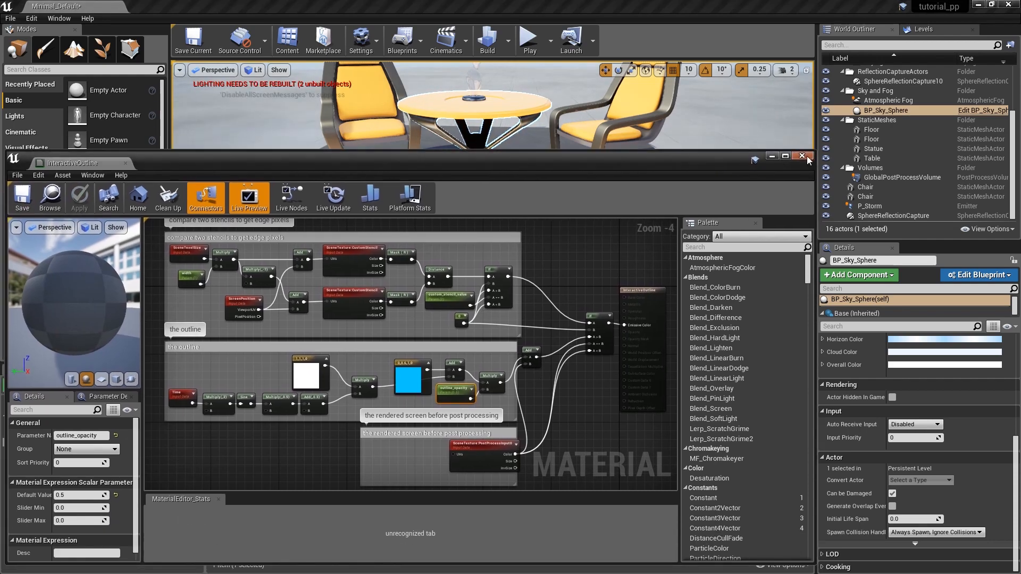
{"action": "left_click", "coordinate": [806, 155]}
{"action": "left_click_drag", "start_coordinate": [633, 252], "coordinate": [405, 168]}
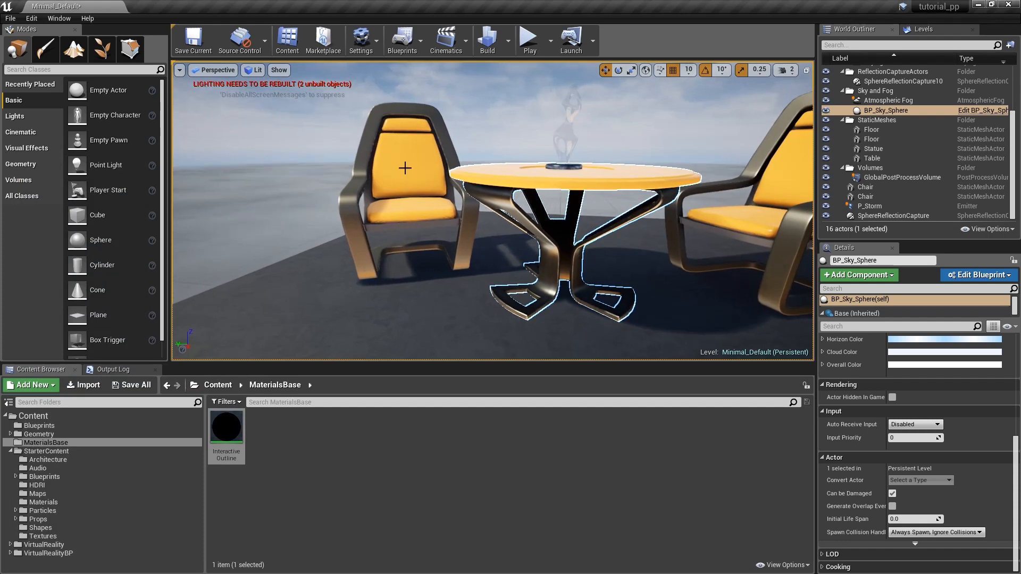
{"action": "right_click", "coordinate": [413, 169]}
{"action": "left_click", "coordinate": [447, 181]}
Create a Blueprint from SM_Chair named BP_Chair in the Blueprints folder.
{"action": "right_click", "coordinate": [340, 428]}
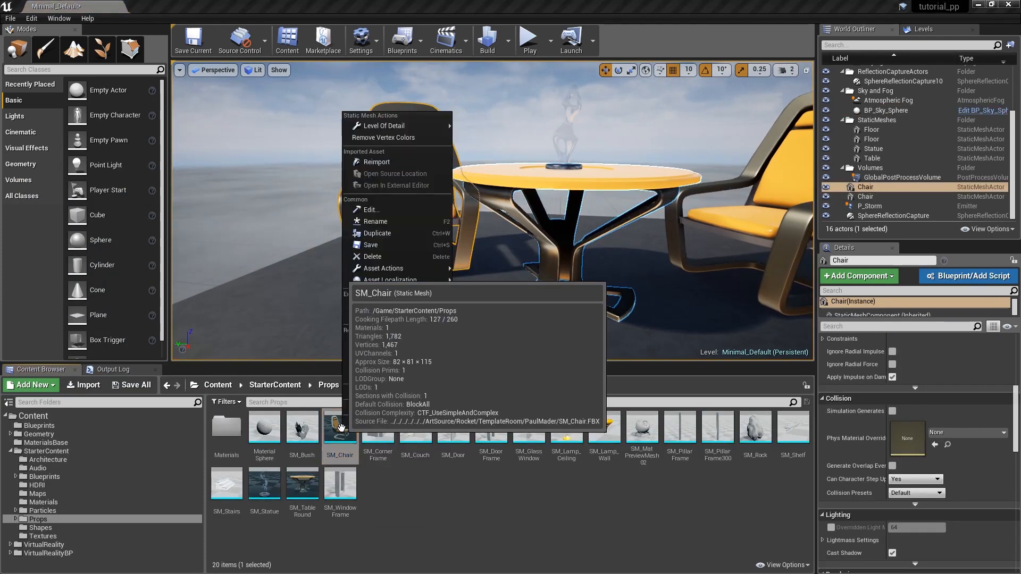
{"action": "mouse_move", "coordinate": [404, 268]}
{"action": "left_click", "coordinate": [494, 269]}
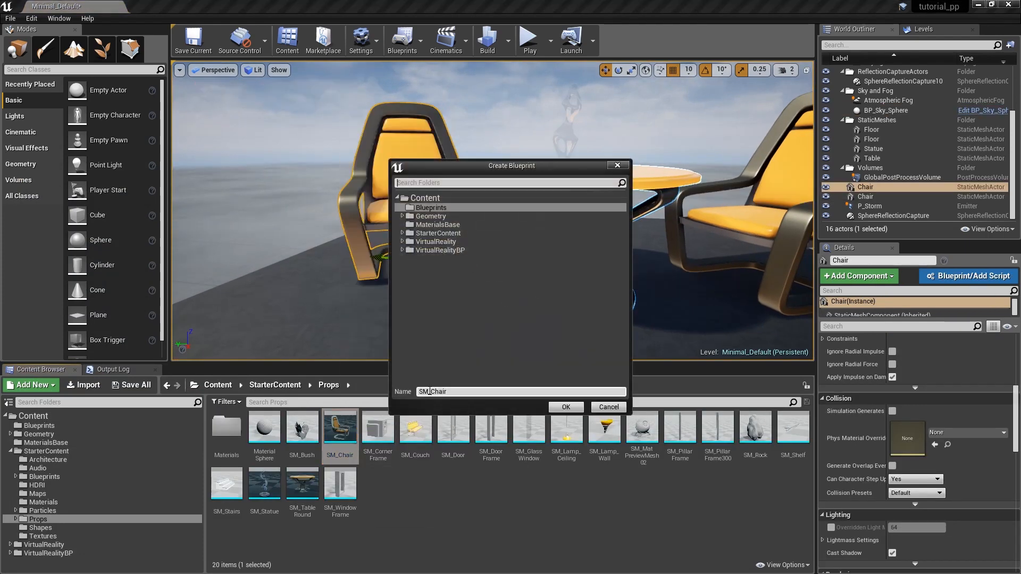
{"action": "left_click", "coordinate": [563, 410]}
Add a Box collision component to BP_Chair, enlarge its extent and move it to location (10, 0, 50) around the chair.
{"action": "left_click", "coordinate": [49, 202]}
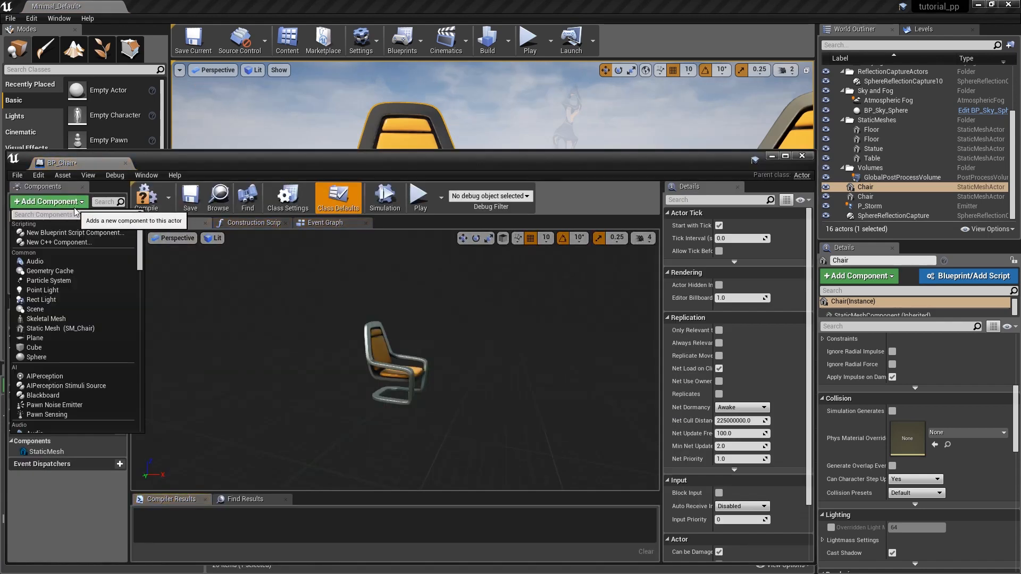
{"action": "scroll", "coordinate": [59, 330], "scroll_direction": "down", "scroll_amount": 5}
{"action": "left_click", "coordinate": [53, 353]}
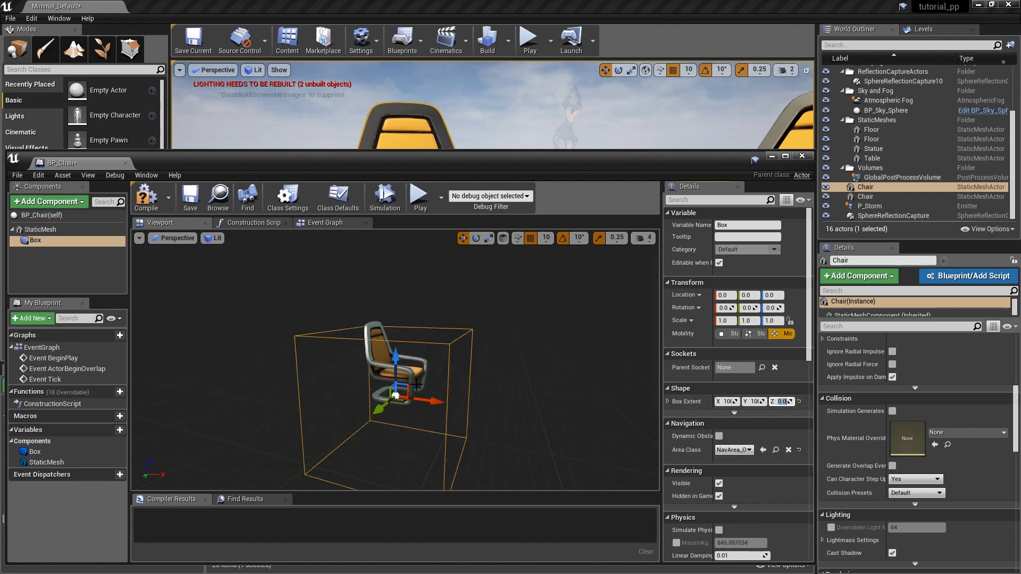
{"action": "left_click_drag", "start_coordinate": [418, 384], "coordinate": [419, 357]}
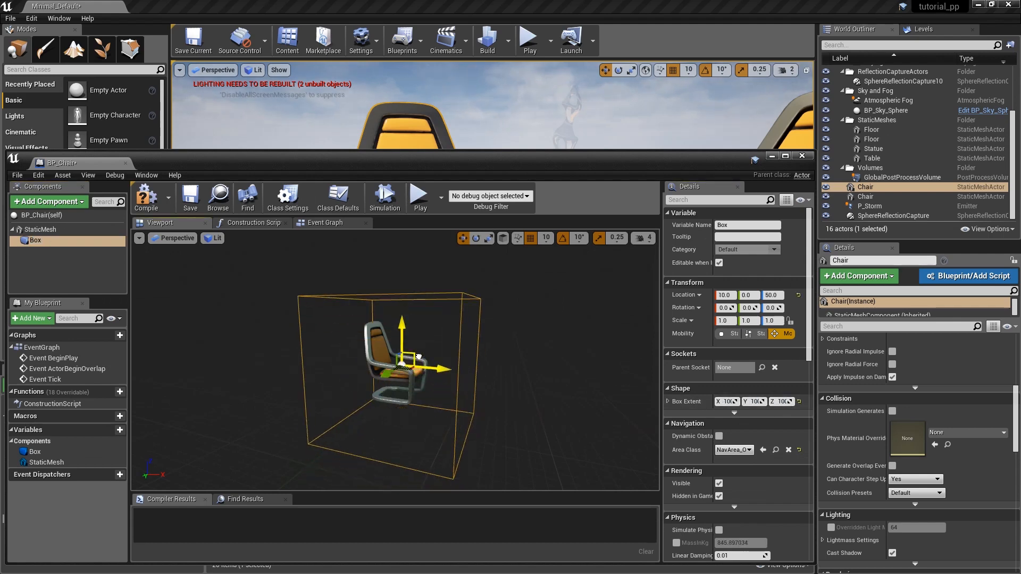
Delete the default Event BeginPlay node from BP_Chair's Event Graph.
{"action": "left_click", "coordinate": [340, 224]}
{"action": "left_click", "coordinate": [241, 308]}
{"action": "key", "text": "Delete"}
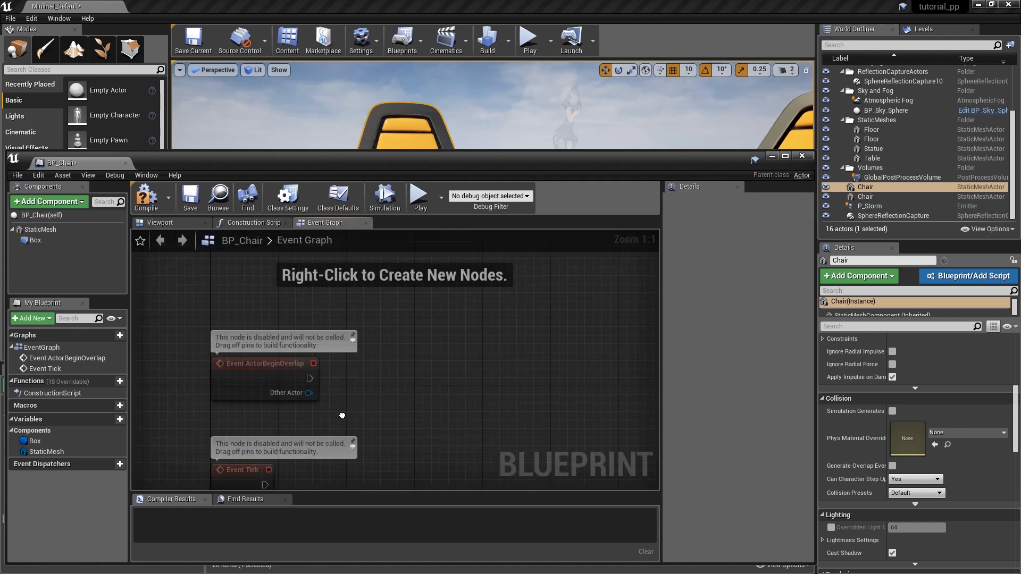
Delete the Event Tick node from BP_Chair's Event Graph and disable Start with Tick Enabled for the Blueprint.
{"action": "right_click_drag", "start_coordinate": [342, 416], "coordinate": [314, 338]}
{"action": "left_click", "coordinate": [217, 408]}
{"action": "key", "text": "Delete"}
{"action": "left_click", "coordinate": [49, 214]}
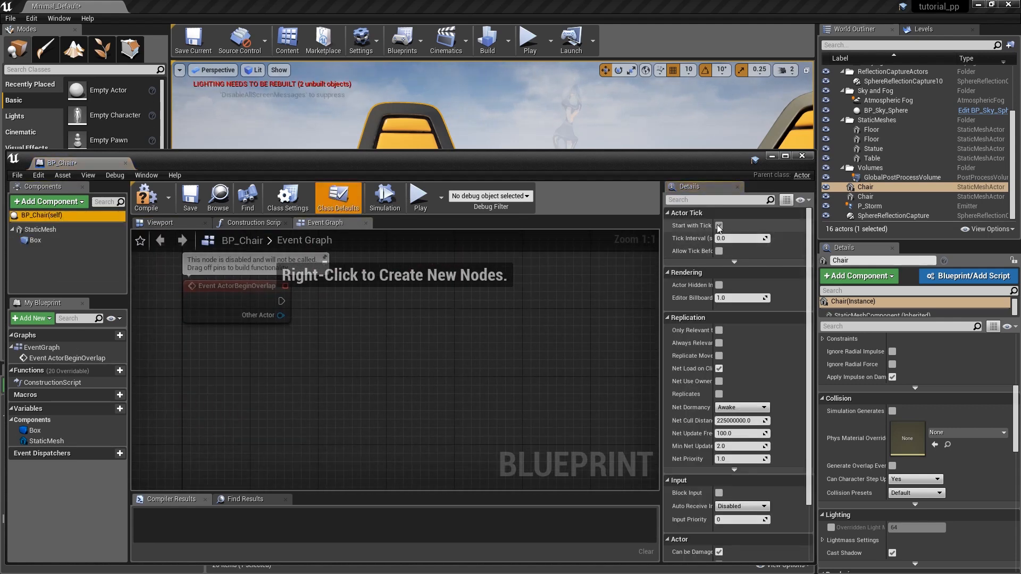
{"action": "left_click", "coordinate": [719, 226]}
Add a Set Render Custom Depth node driven by a Static Mesh reference, with its Value enabled.
{"action": "right_click_drag", "start_coordinate": [293, 345], "coordinate": [259, 401]}
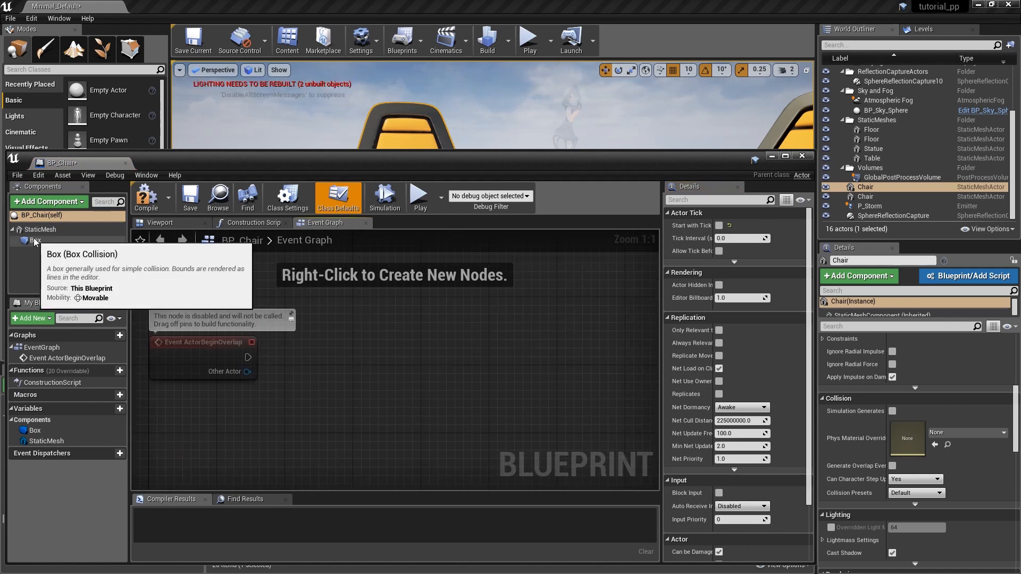
{"action": "left_click_drag", "start_coordinate": [40, 229], "coordinate": [407, 353]}
{"action": "type", "text": "set"}
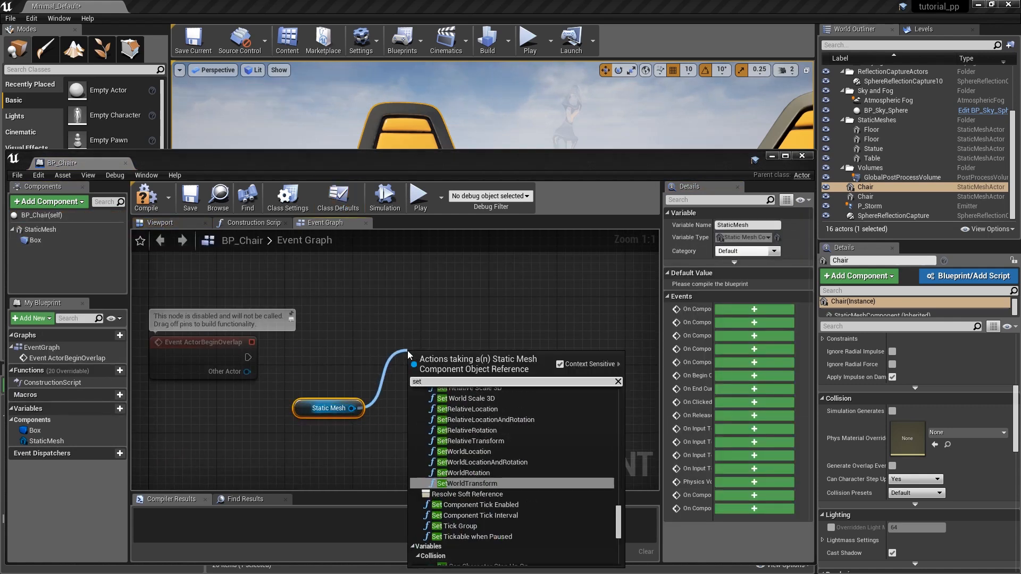
{"action": "type", "text": "render"}
{"action": "left_click", "coordinate": [477, 404]}
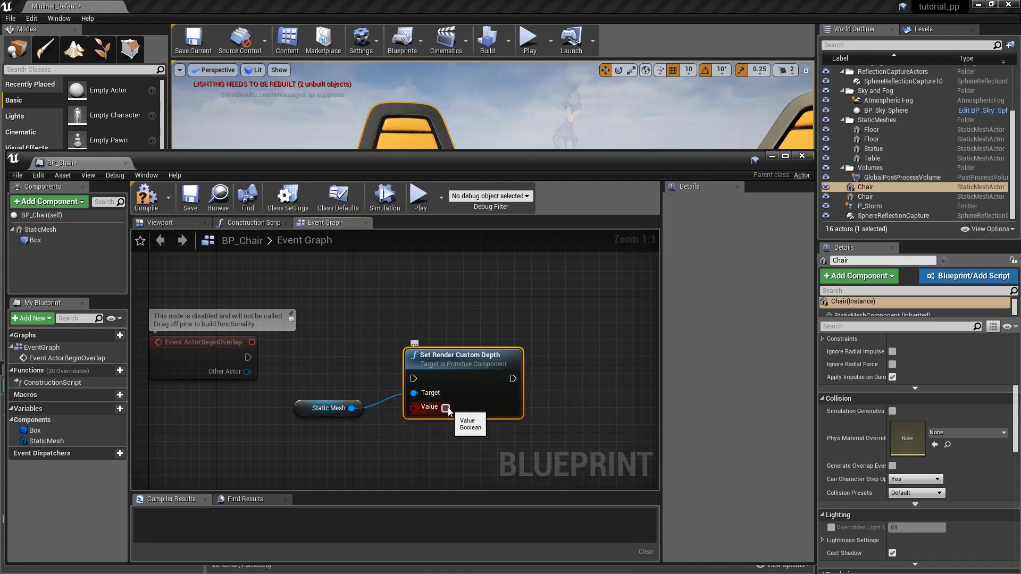
{"action": "left_click", "coordinate": [446, 408]}
{"action": "left_click_drag", "start_coordinate": [460, 368], "coordinate": [460, 355]}
{"action": "right_click_drag", "start_coordinate": [461, 356], "coordinate": [391, 326]}
Add a Set Custom Depth Stencil Value node from the Static Mesh reference, with its Value set to 2.
{"action": "left_click_drag", "start_coordinate": [281, 378], "coordinate": [508, 351]}
{"action": "type", "text": "setcustomdepth"}
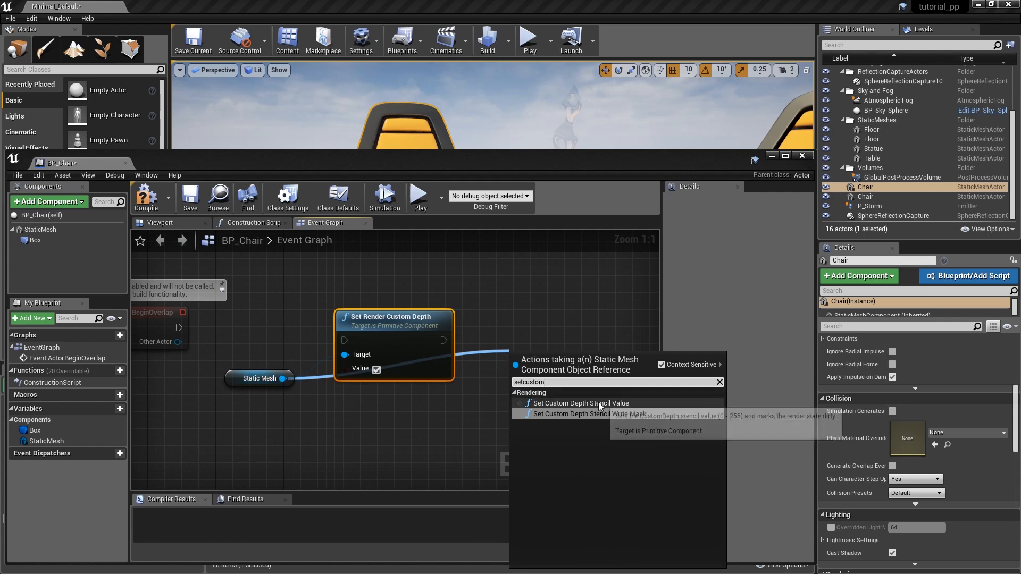
{"action": "left_click", "coordinate": [598, 402]}
{"action": "left_click_drag", "start_coordinate": [569, 359], "coordinate": [543, 317]}
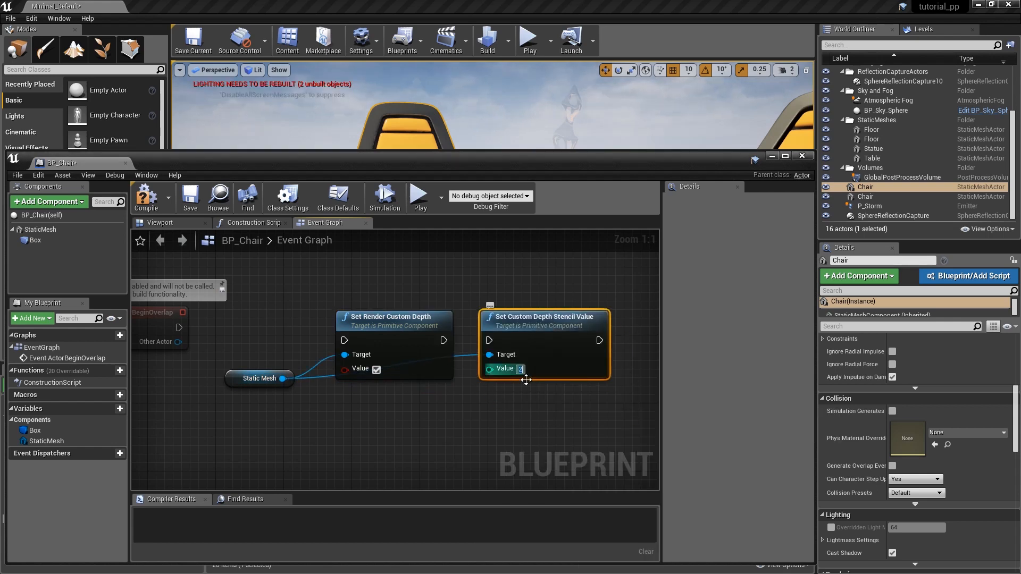
Wire Event ActorBeginOverlap through Set Render Custom Depth into Set Custom Depth Stencil Value and tidy the node layout.
{"action": "right_click_drag", "start_coordinate": [218, 363], "coordinate": [232, 363]}
{"action": "left_click_drag", "start_coordinate": [267, 353], "coordinate": [359, 341]}
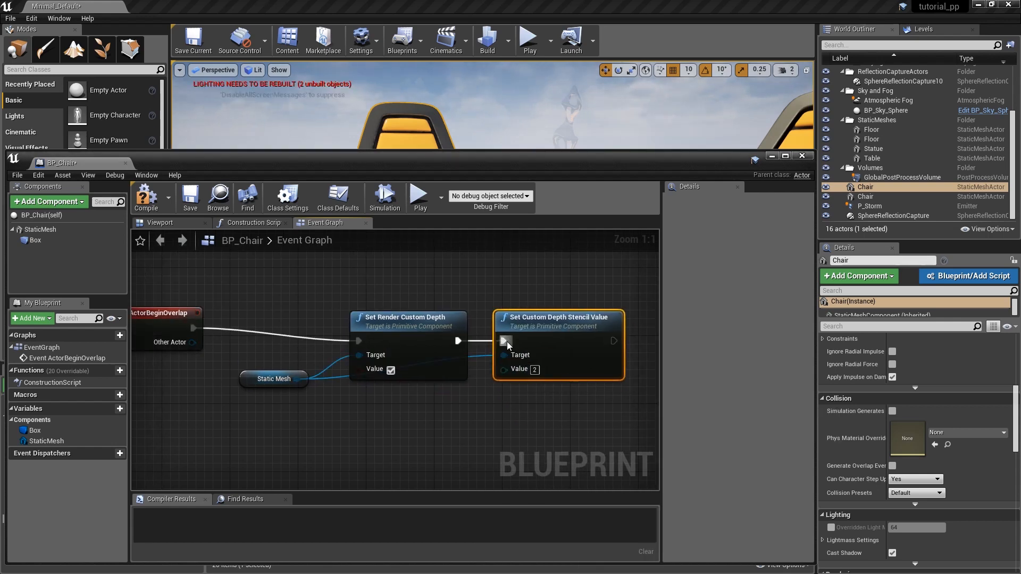
{"action": "left_click_drag", "start_coordinate": [507, 345], "coordinate": [506, 344]}
{"action": "left_click_drag", "start_coordinate": [151, 317], "coordinate": [151, 329]}
{"action": "right_click_drag", "start_coordinate": [383, 389], "coordinate": [412, 355]}
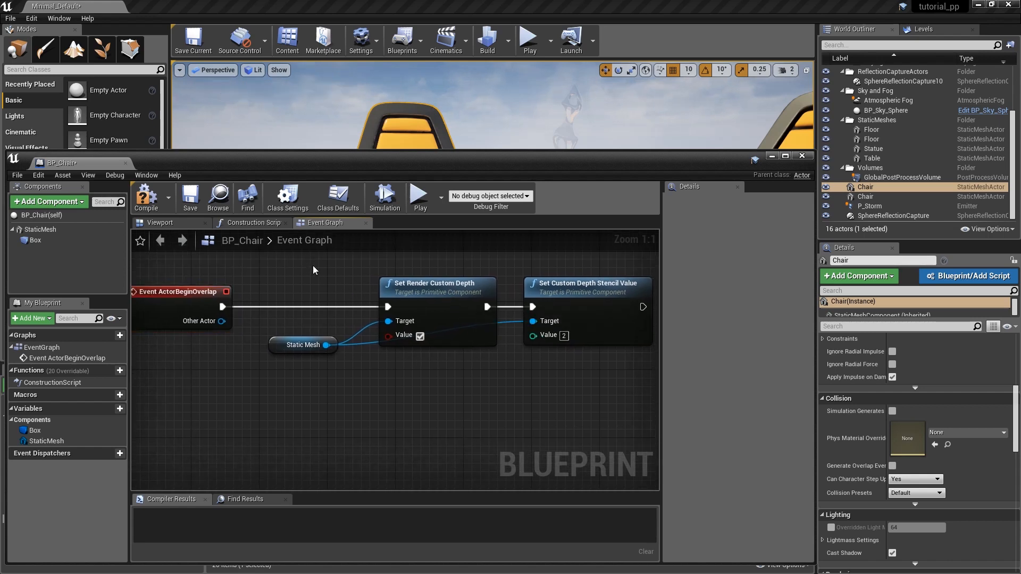
{"action": "left_click_drag", "start_coordinate": [313, 266], "coordinate": [606, 348]}
{"action": "left_click_drag", "start_coordinate": [608, 338], "coordinate": [583, 339]}
{"action": "right_click_drag", "start_coordinate": [461, 365], "coordinate": [478, 360]}
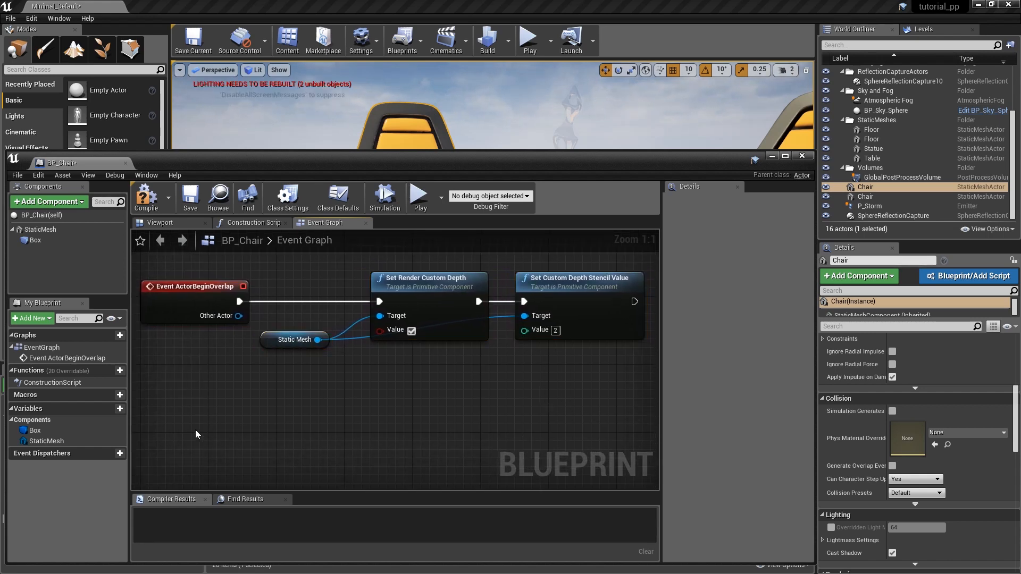
Add an Event ActorEndOverlap node below the begin-overlap chain.
{"action": "right_click", "coordinate": [160, 416]}
{"action": "type", "text": "eventac"}
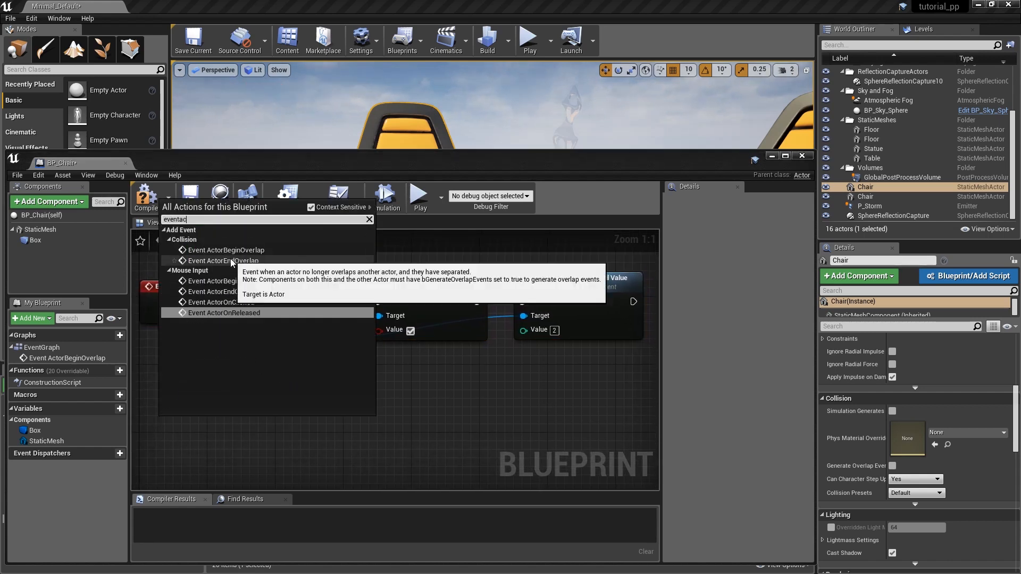
{"action": "left_click", "coordinate": [229, 261]}
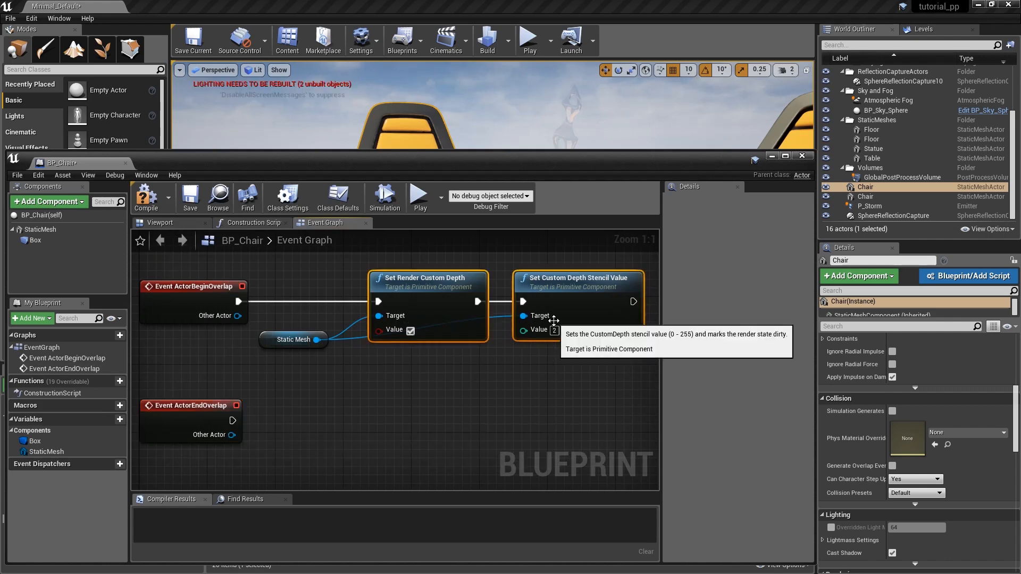
Duplicate both custom depth nodes for Event ActorEndOverlap, targeting Static Mesh, with render custom depth disabled and stencil value 0, and wire the event to them.
{"action": "key", "text": "ctrl+c"}
{"action": "key", "text": "ctrl+v"}
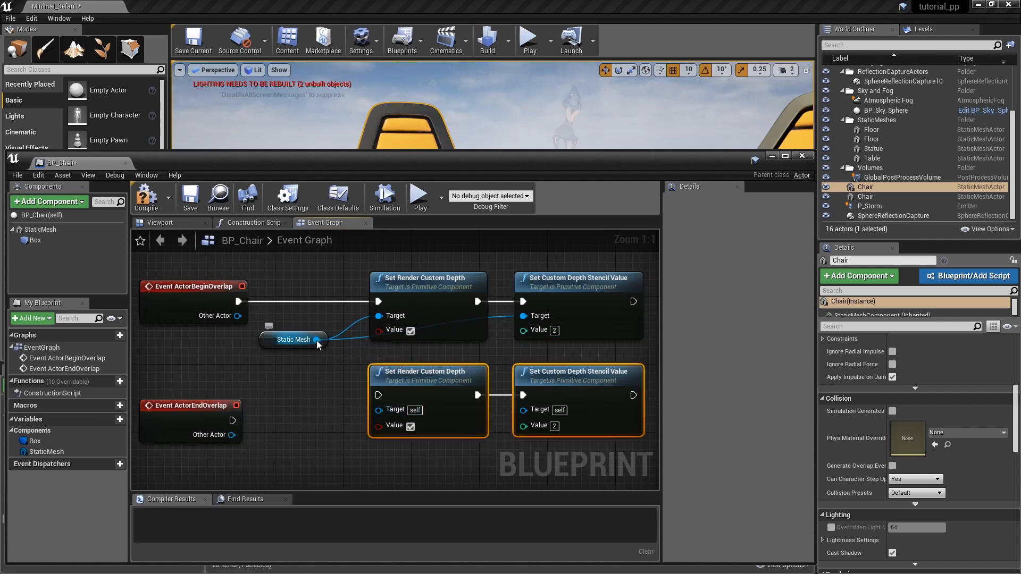
{"action": "left_click_drag", "start_coordinate": [317, 341], "coordinate": [378, 410]}
{"action": "left_click_drag", "start_coordinate": [316, 339], "coordinate": [523, 410]}
{"action": "type", "text": "0"}
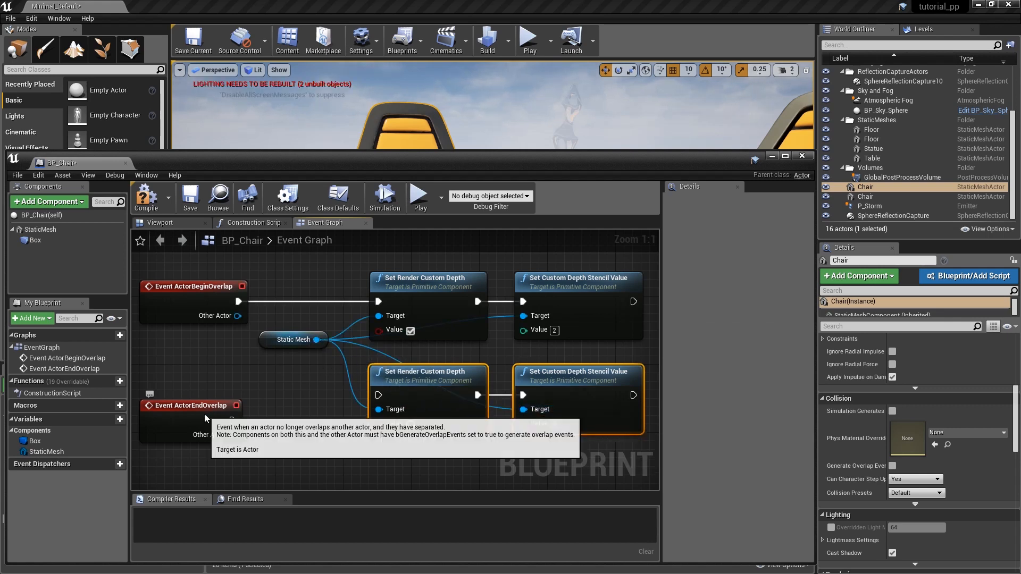
{"action": "left_click_drag", "start_coordinate": [198, 407], "coordinate": [199, 382]}
{"action": "left_click_drag", "start_coordinate": [233, 395], "coordinate": [381, 395]}
Compile and save BP_Chair and close its Blueprint editor.
{"action": "left_click", "coordinate": [145, 185]}
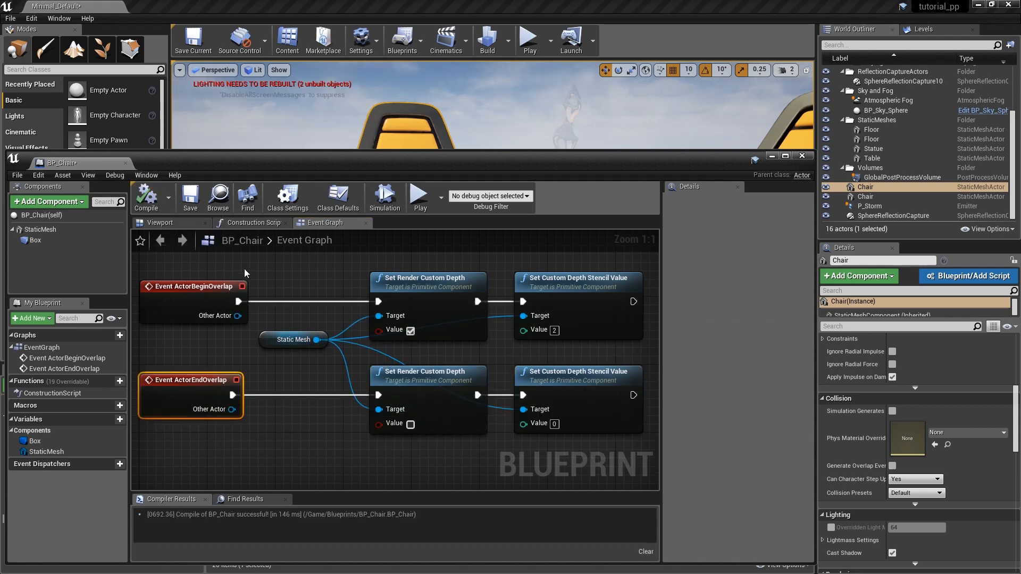
{"action": "left_click", "coordinate": [194, 204]}
{"action": "left_click", "coordinate": [804, 156]}
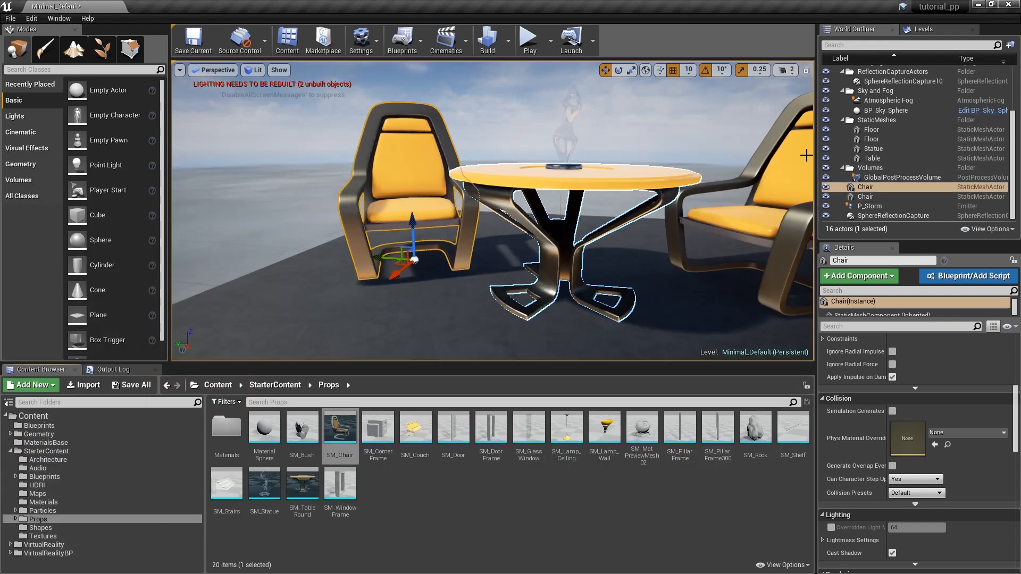
Replace both static chair actors beside the table in the level with the BP_Chair Blueprint.
{"action": "left_click", "coordinate": [39, 425]}
{"action": "right_click", "coordinate": [409, 158]}
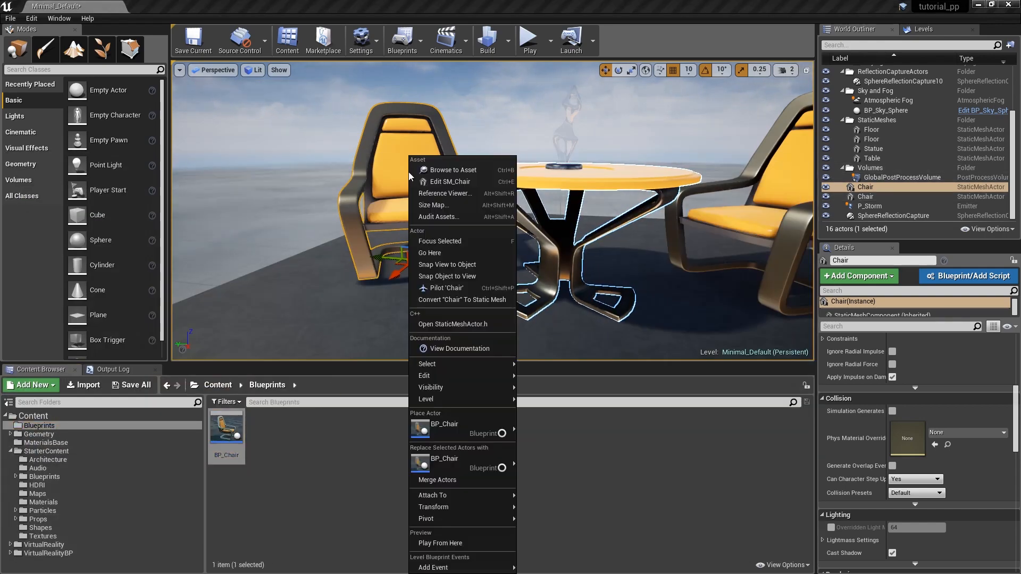
{"action": "left_click", "coordinate": [449, 459]}
{"action": "right_click_drag", "start_coordinate": [565, 150], "coordinate": [617, 152]}
{"action": "left_click", "coordinate": [614, 168]}
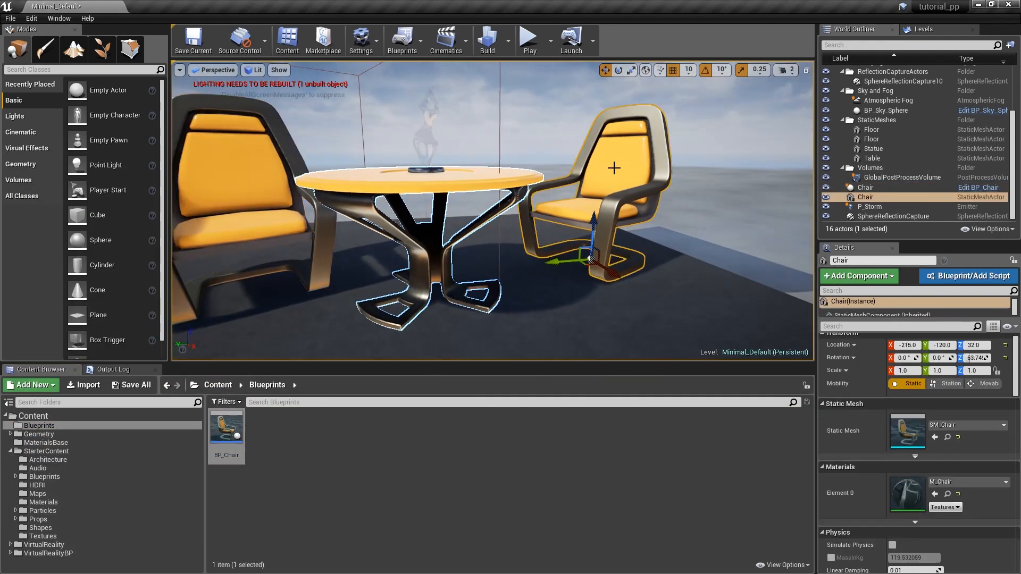
{"action": "right_click", "coordinate": [623, 184]}
{"action": "left_click", "coordinate": [653, 463]}
Play the level, fly in and out of both chairs' collision boxes to check the outline toggling, and stop the session.
{"action": "key", "text": "s"}
{"action": "right_click_drag", "start_coordinate": [571, 231], "coordinate": [551, 215]}
{"action": "left_click", "coordinate": [529, 40]}
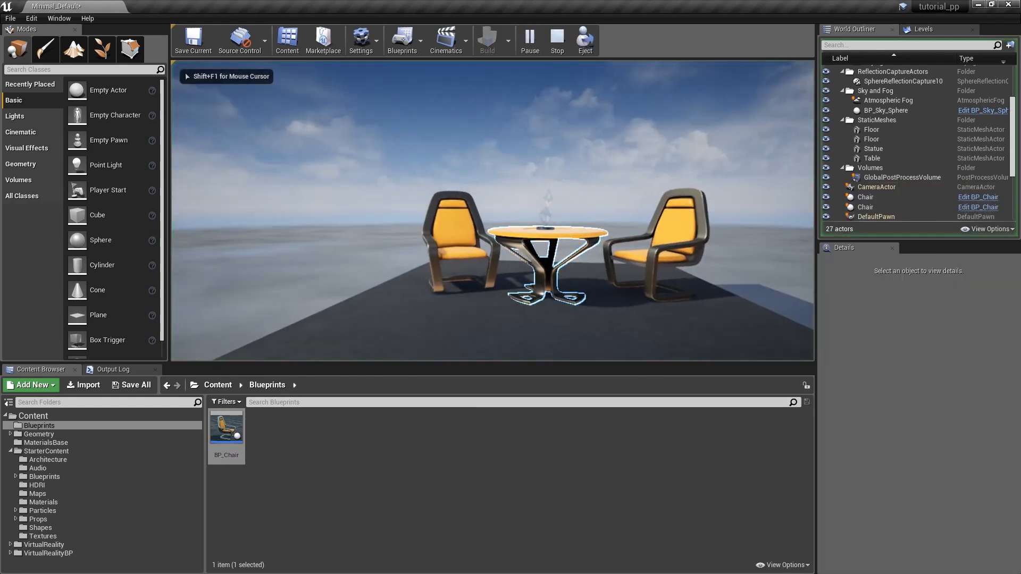
{"action": "key", "text": "w"}
{"action": "key", "text": "s"}
{"action": "key", "text": "w"}
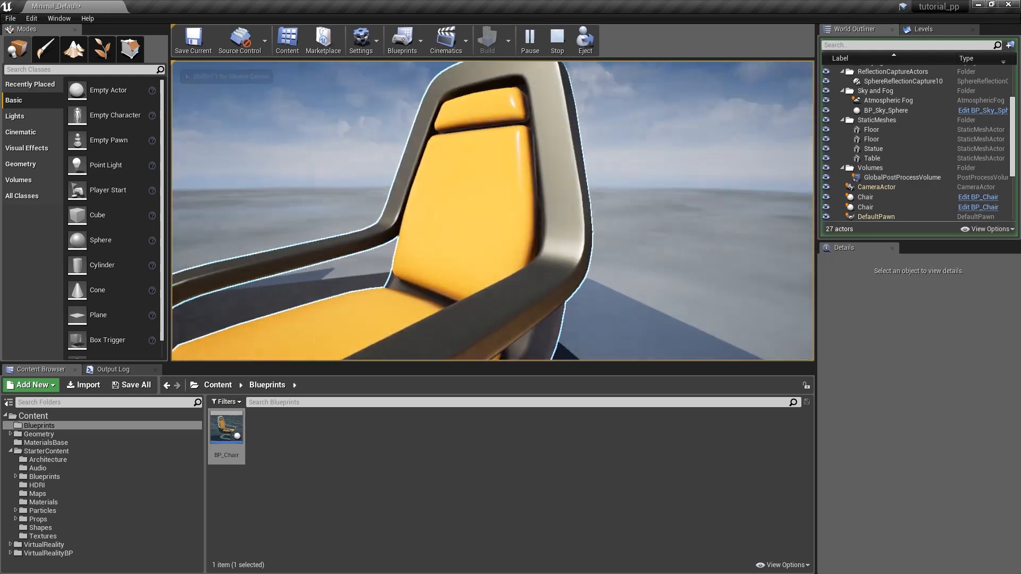
{"action": "key", "text": "s"}
{"action": "key", "text": "w"}
{"action": "key", "text": "s"}
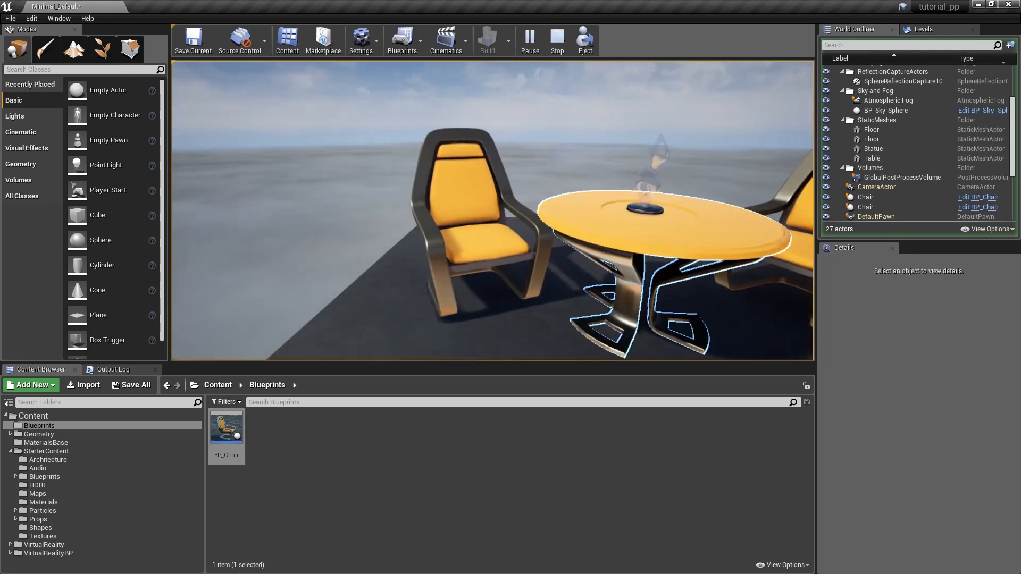
{"action": "key", "text": "w"}
{"action": "key", "text": "s"}
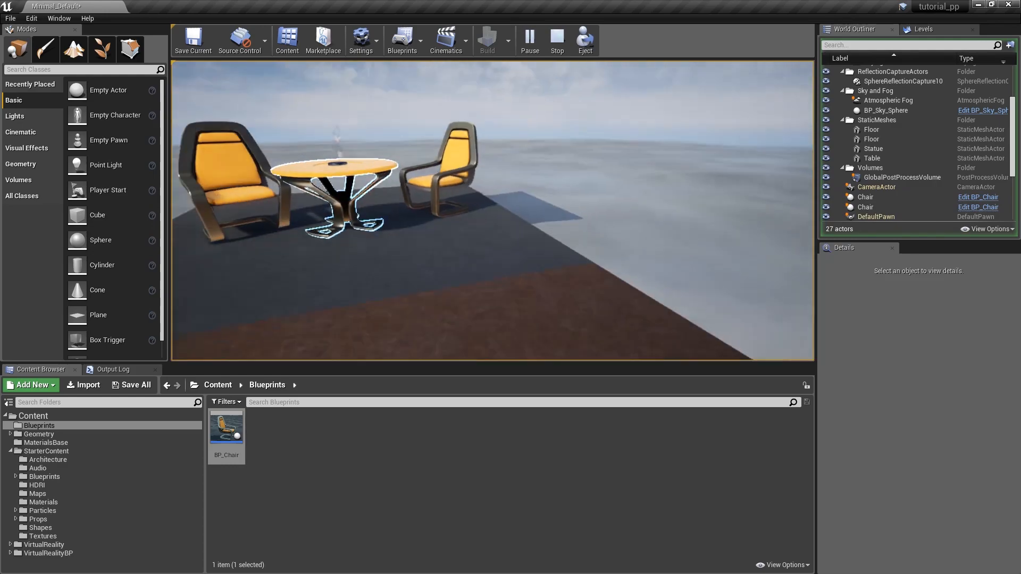
{"action": "key", "text": "w"}
{"action": "key", "text": "s"}
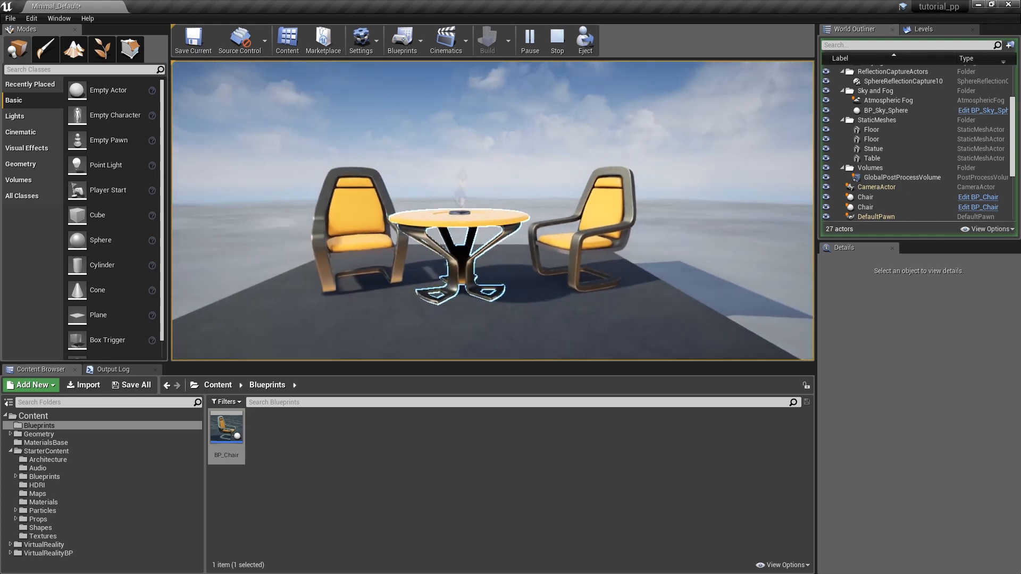
{"action": "key", "text": "grave"}
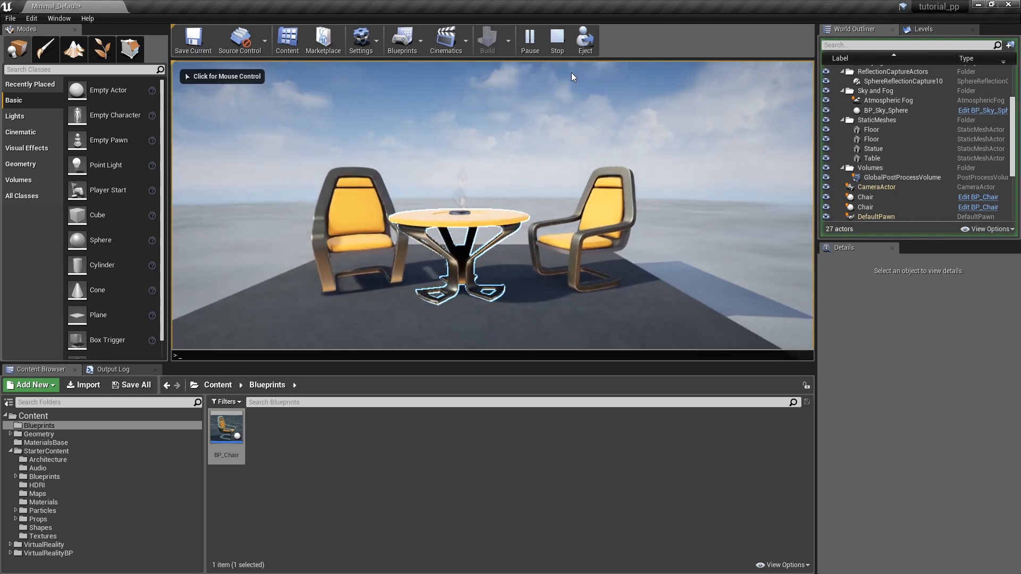
{"action": "left_click", "coordinate": [557, 44]}
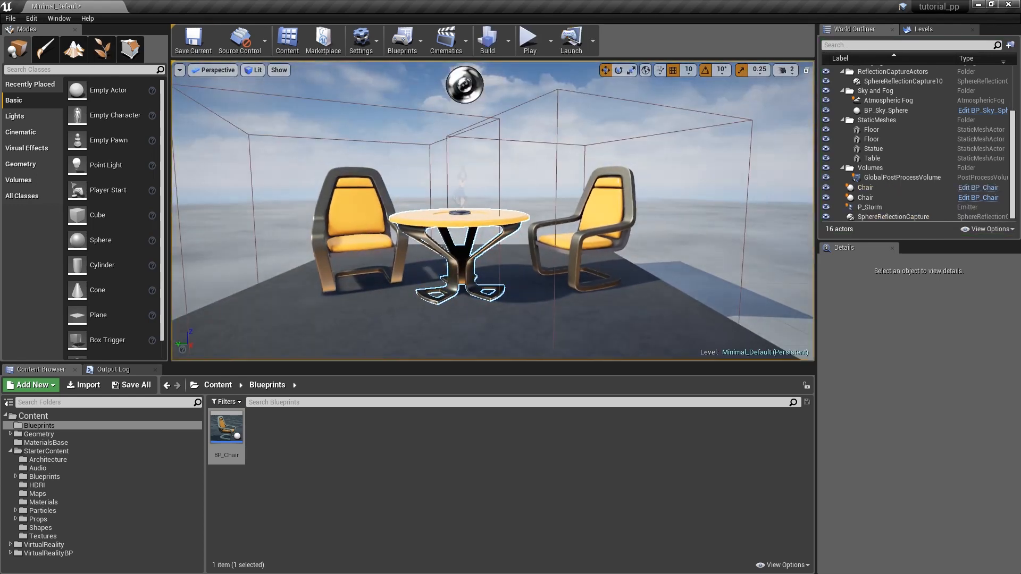